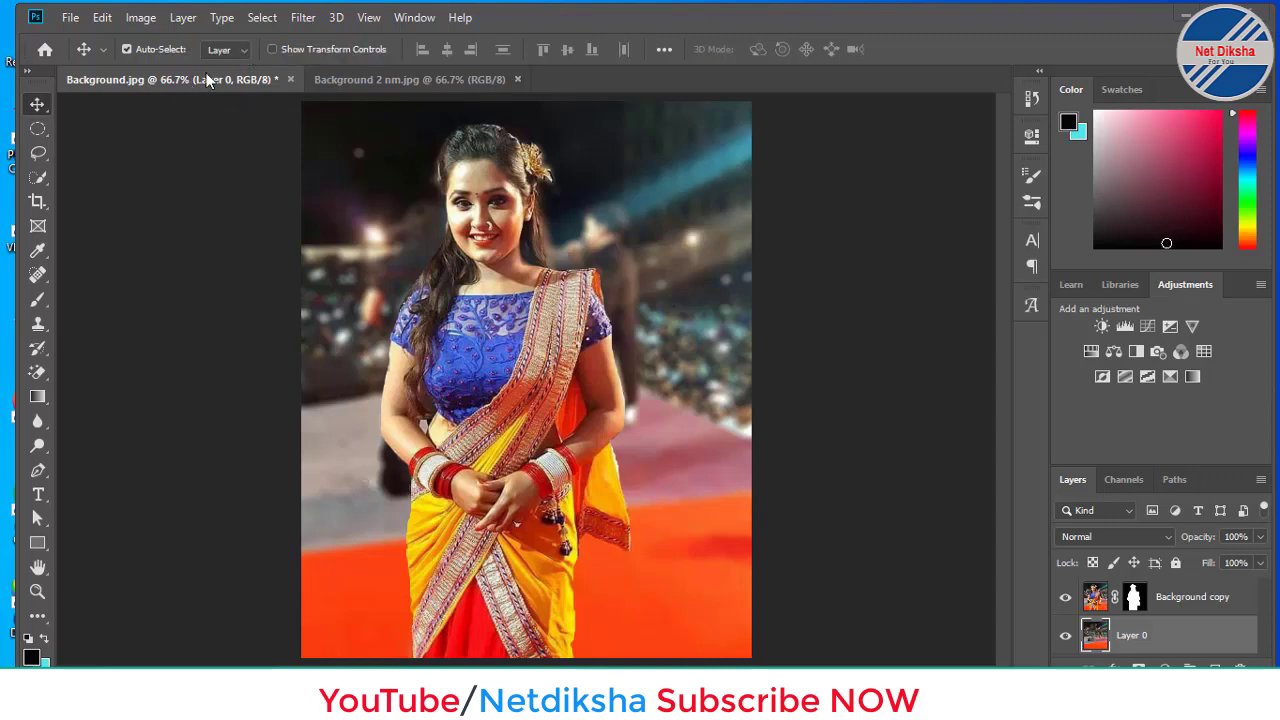
Compare the original Background 2 nm.jpg with the blurred-background Background.jpg by switching tabs.
click(383, 77)
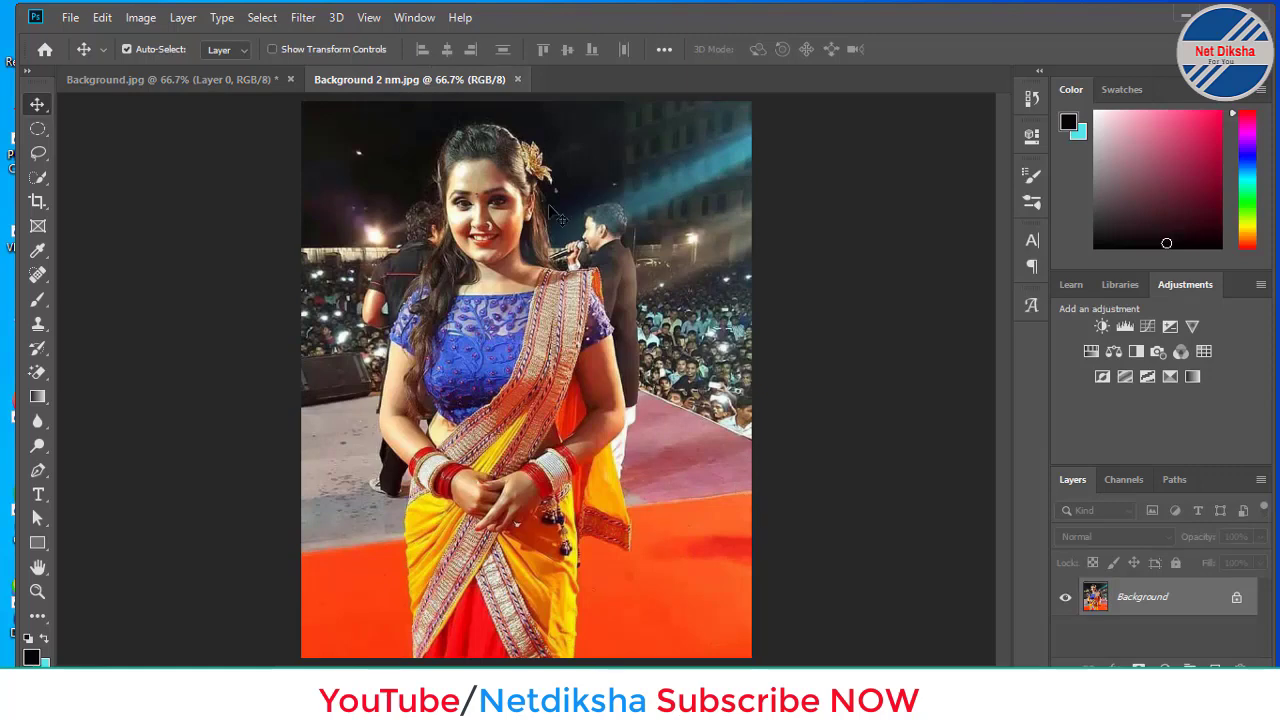
click(189, 84)
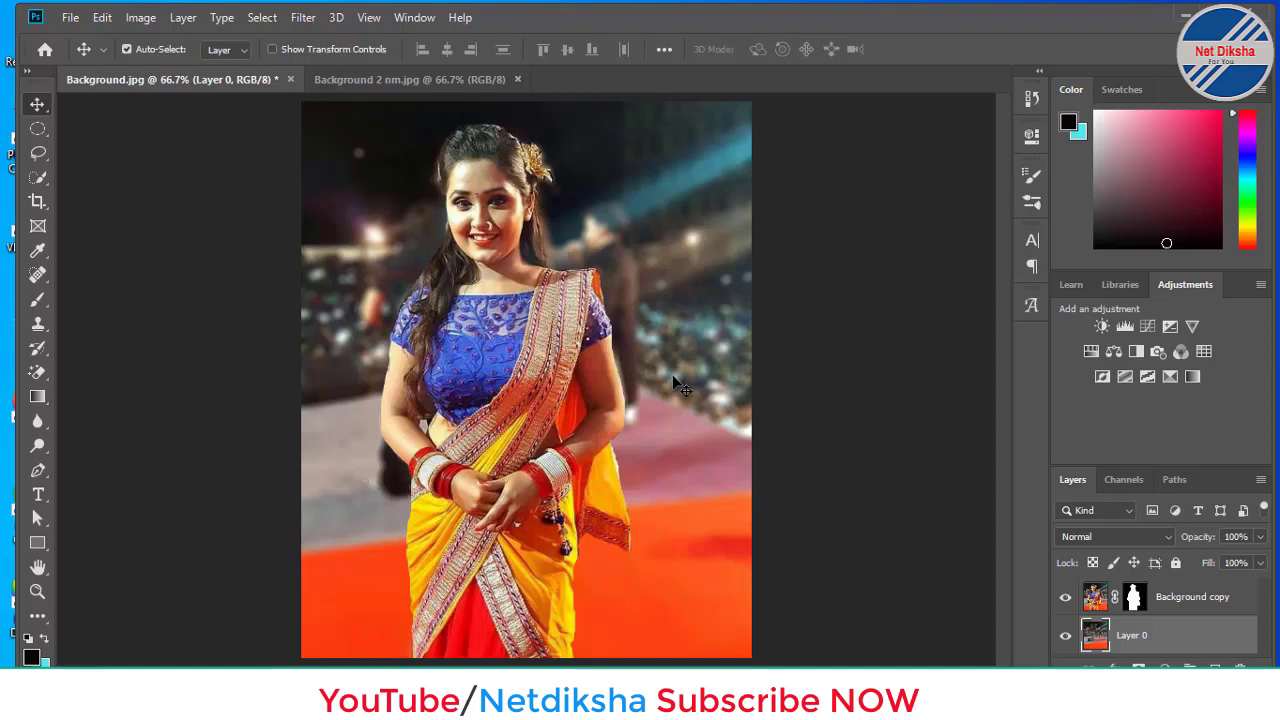
click(425, 81)
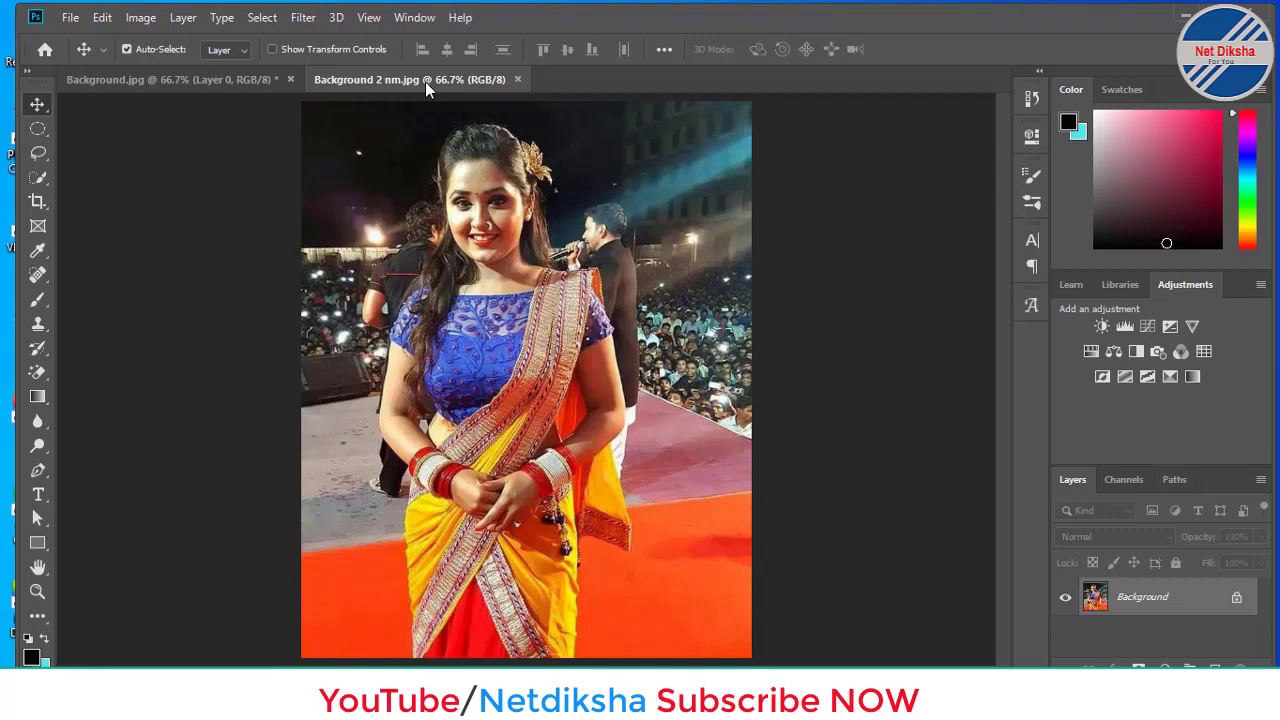
click(225, 80)
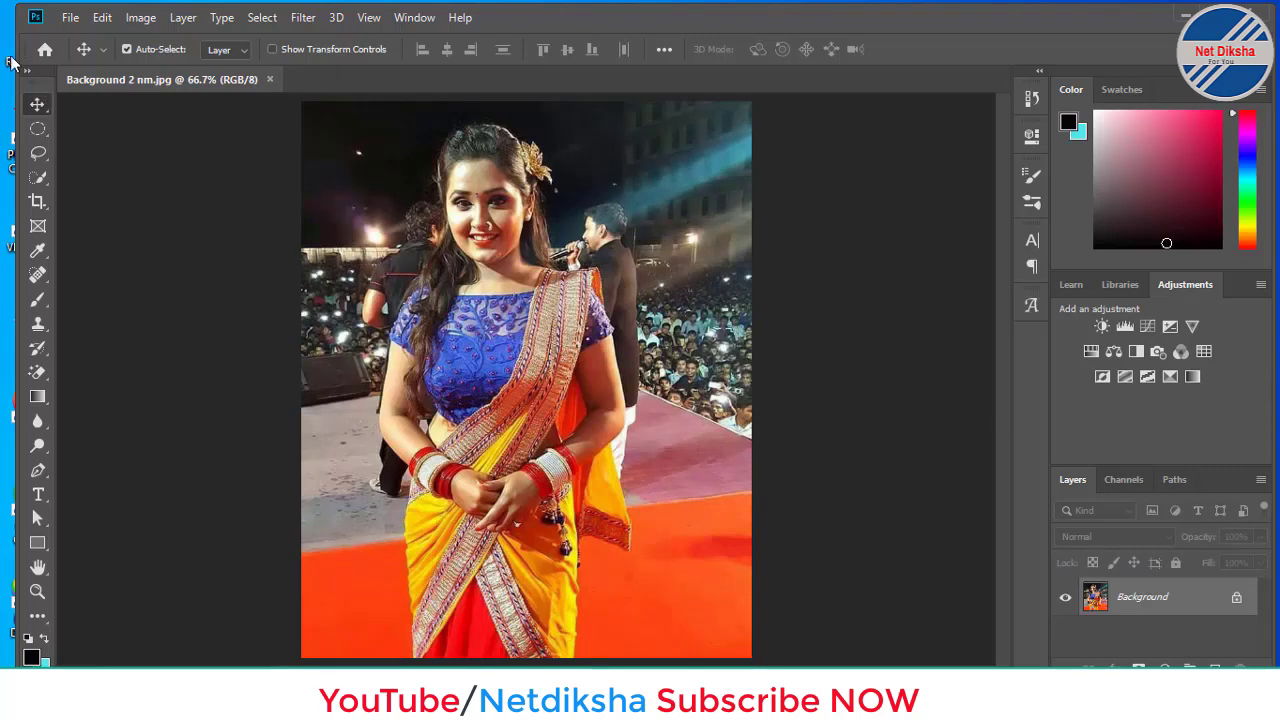
Dismiss the File menu unused and activate the Lasso tool.
click(71, 22)
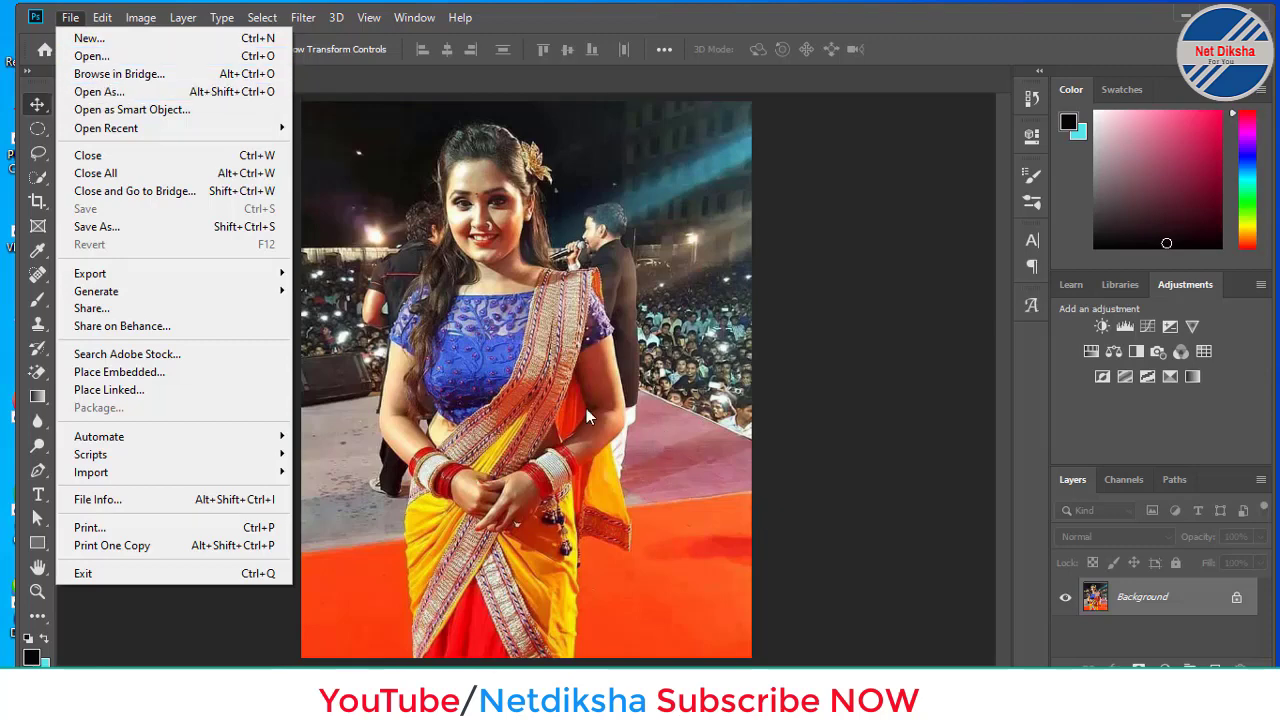
click(645, 512)
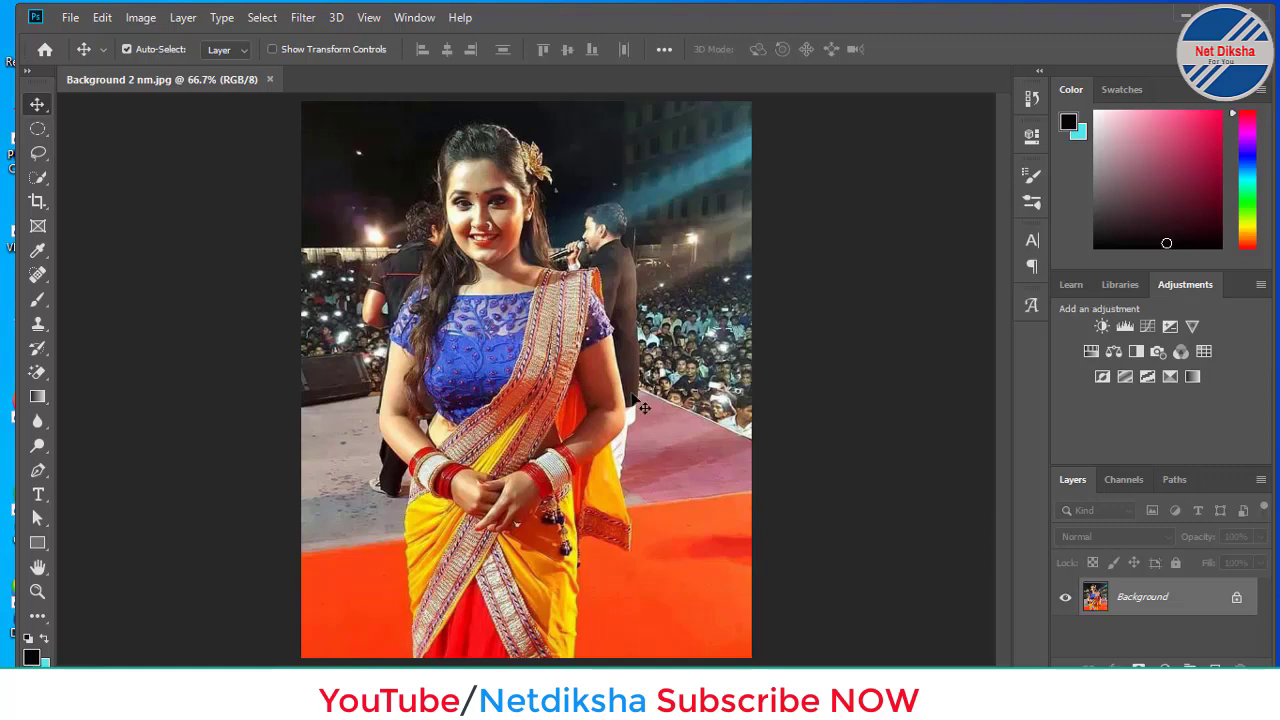
click(38, 153)
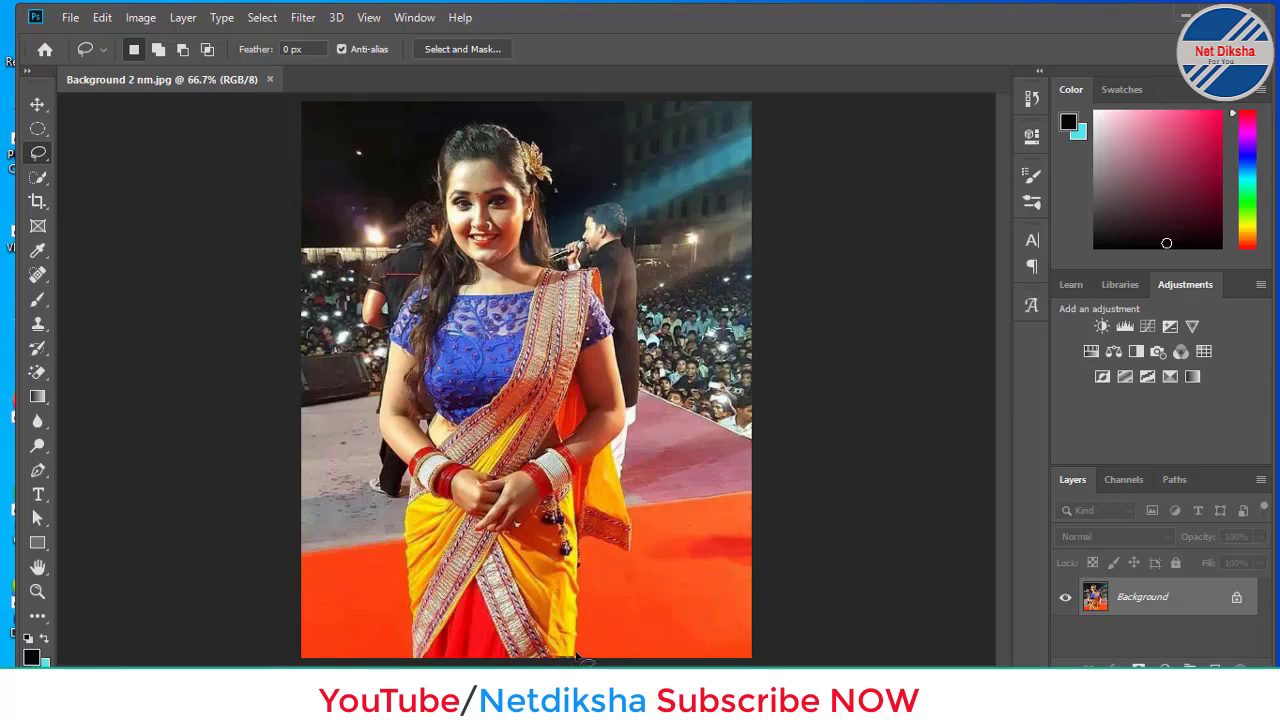
Trace a closed Lasso outline around the woman in the sari down to the bottom edge.
mouse_move(574, 640)
mouse_down()
mouse_move(580, 541)
mouse_move(633, 554)
mouse_move(614, 452)
mouse_move(632, 432)
mouse_move(623, 346)
mouse_move(603, 272)
mouse_move(556, 264)
mouse_move(548, 158)
mouse_move(486, 132)
mouse_move(450, 142)
mouse_move(438, 198)
mouse_move(451, 244)
mouse_move(406, 320)
mouse_move(390, 408)
mouse_move(390, 448)
mouse_move(424, 502)
mouse_move(410, 530)
mouse_move(413, 650)
mouse_up()
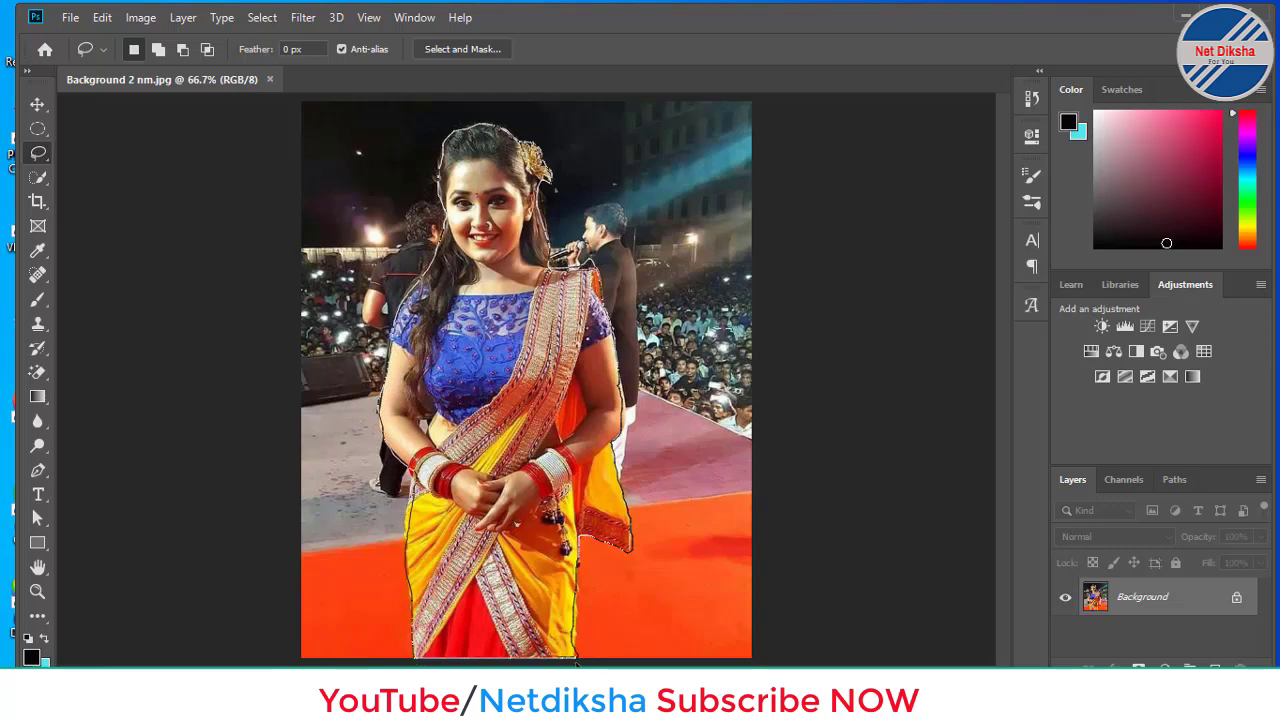
drag(576, 660, 580, 660)
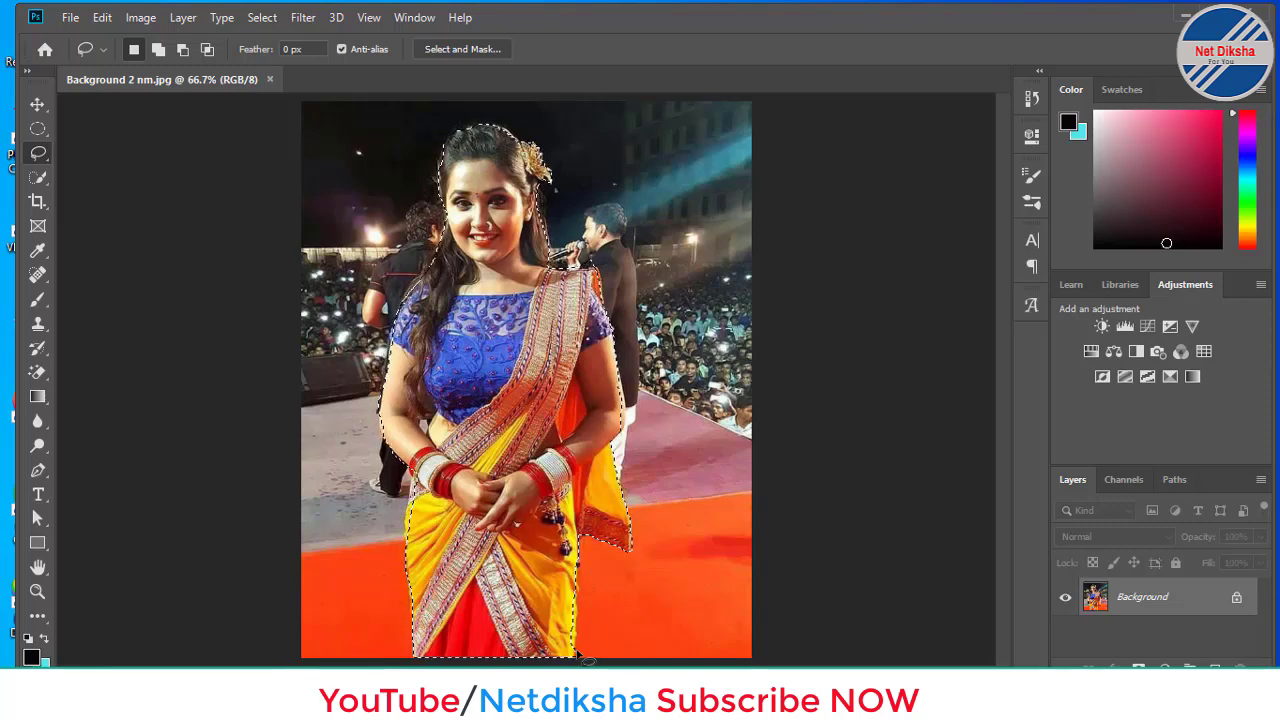
In Select and Mask, use the Overlay view, raise the edge radius, and show the edge.
click(260, 19)
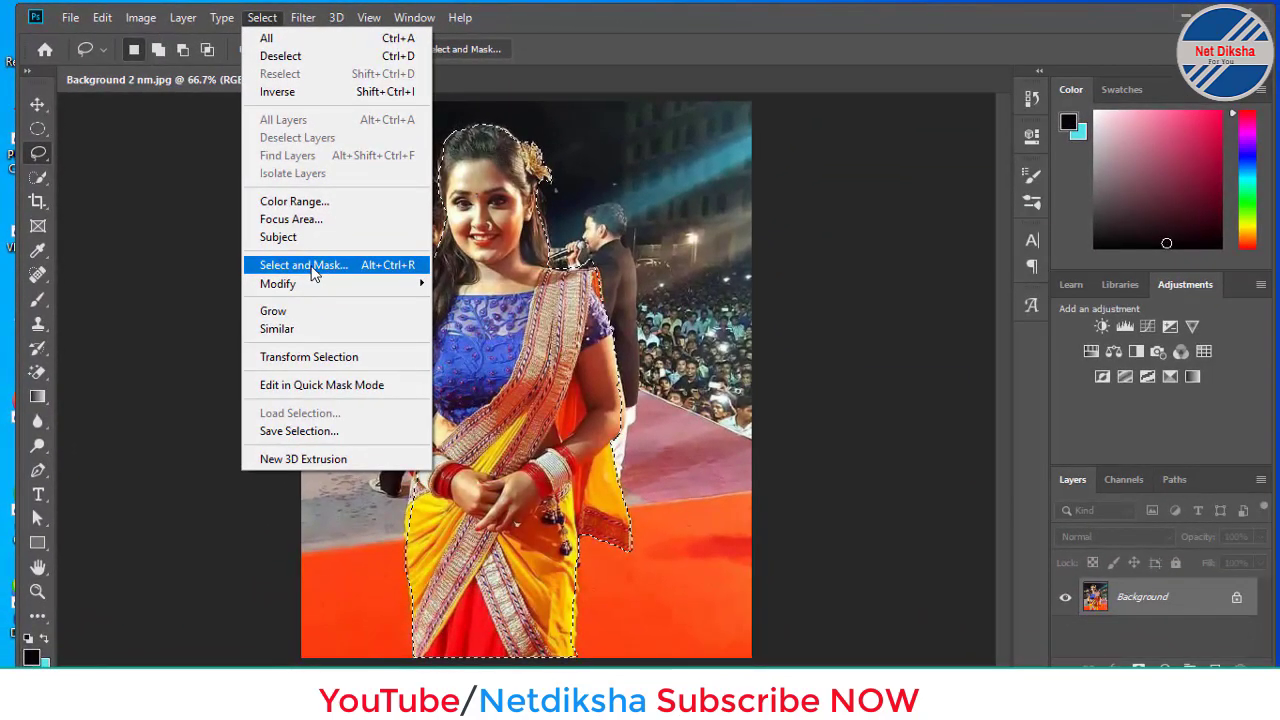
click(313, 268)
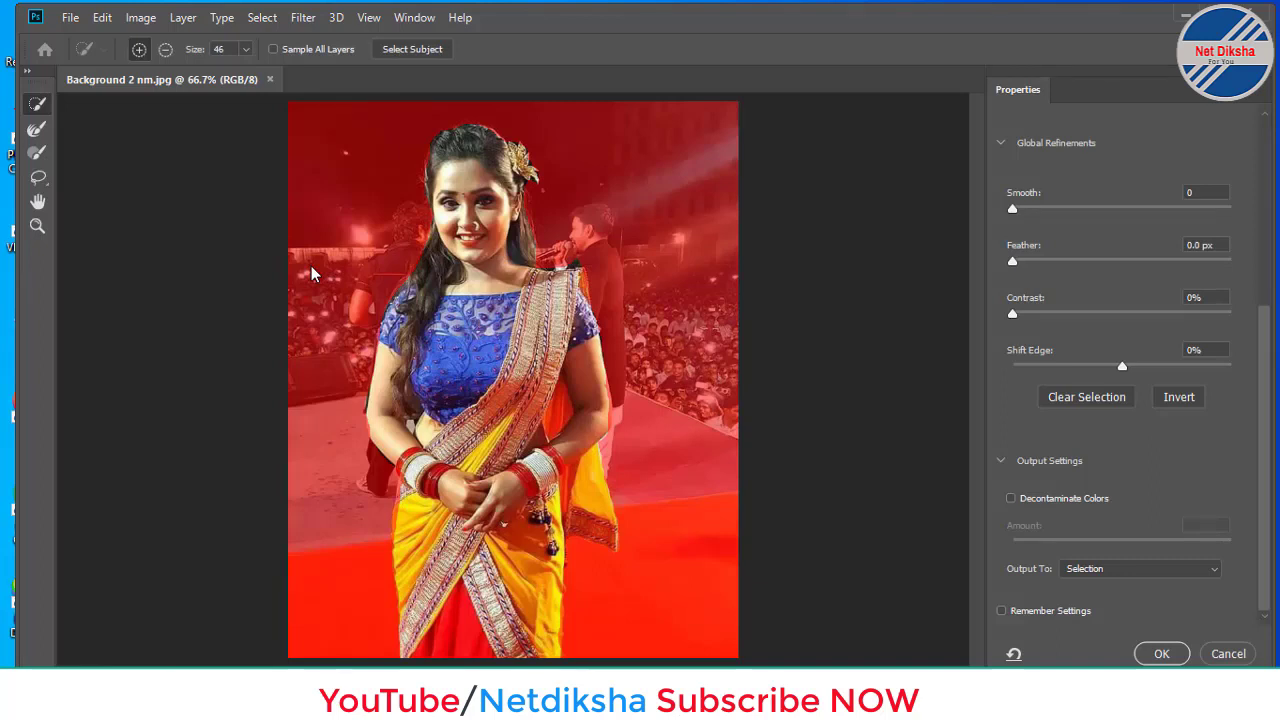
scroll(1111, 344, up, 3)
scroll(1109, 340, up, 2)
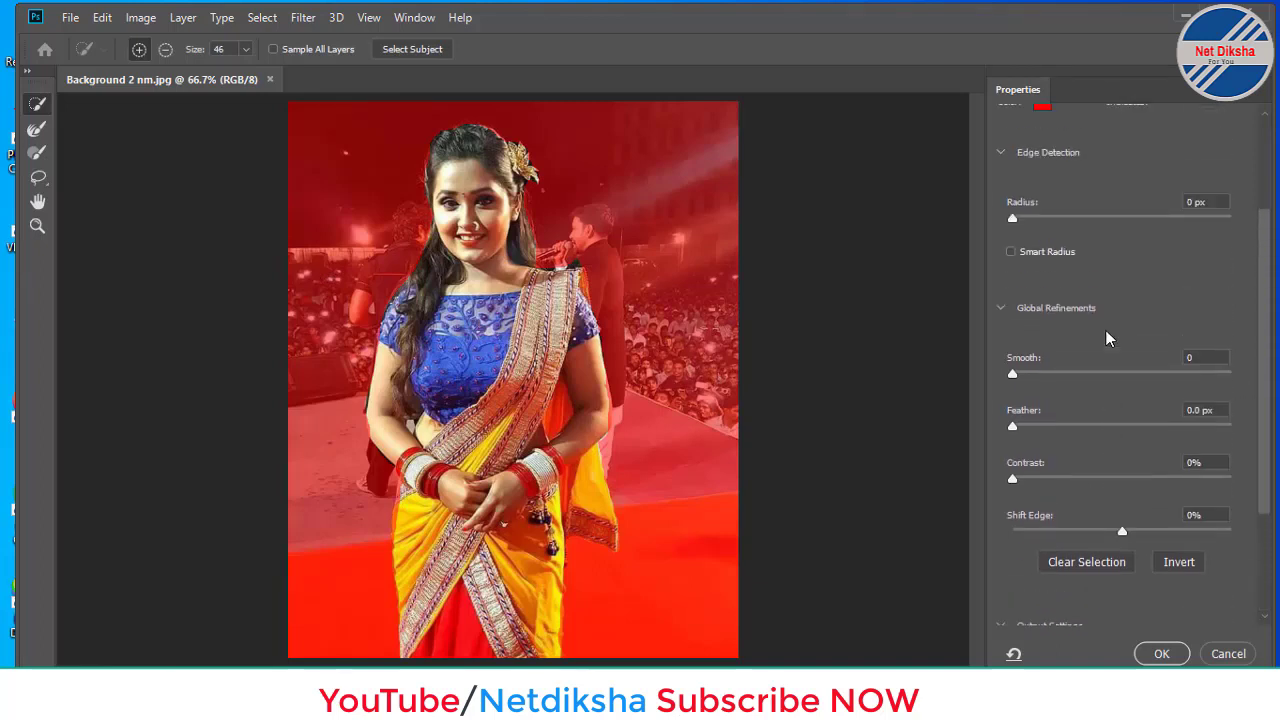
scroll(1104, 327, up, 5)
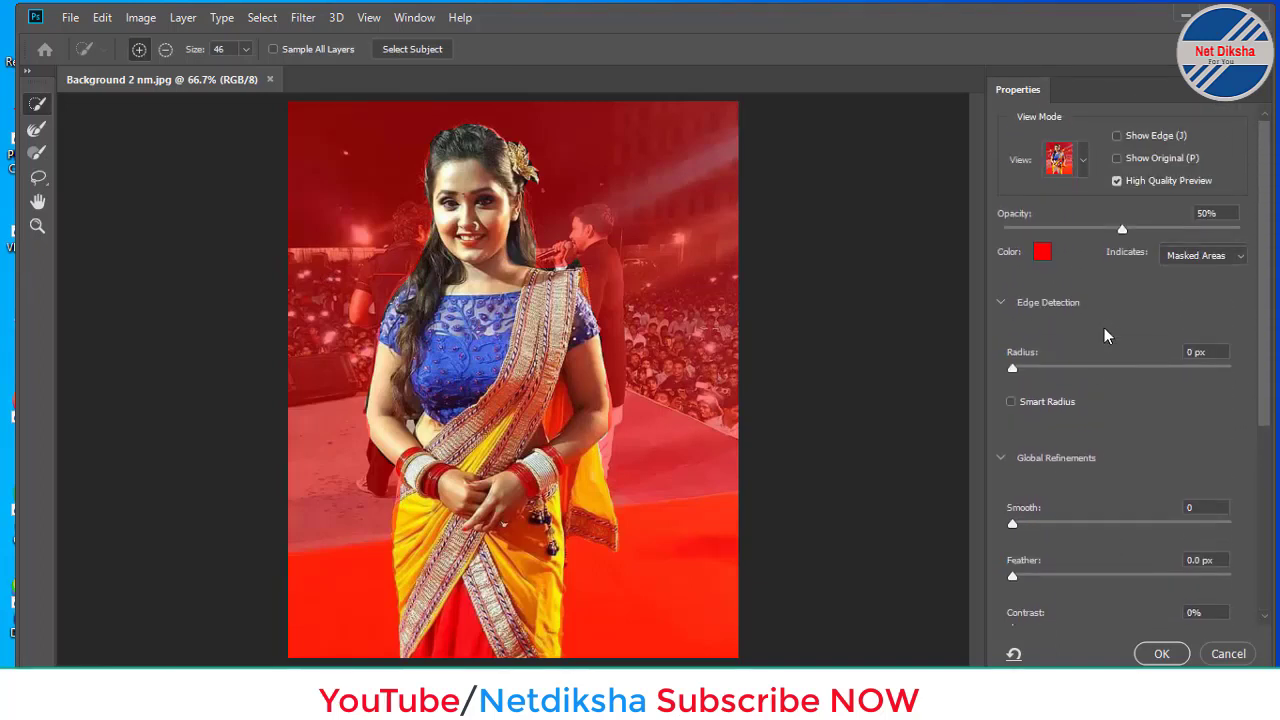
click(1083, 165)
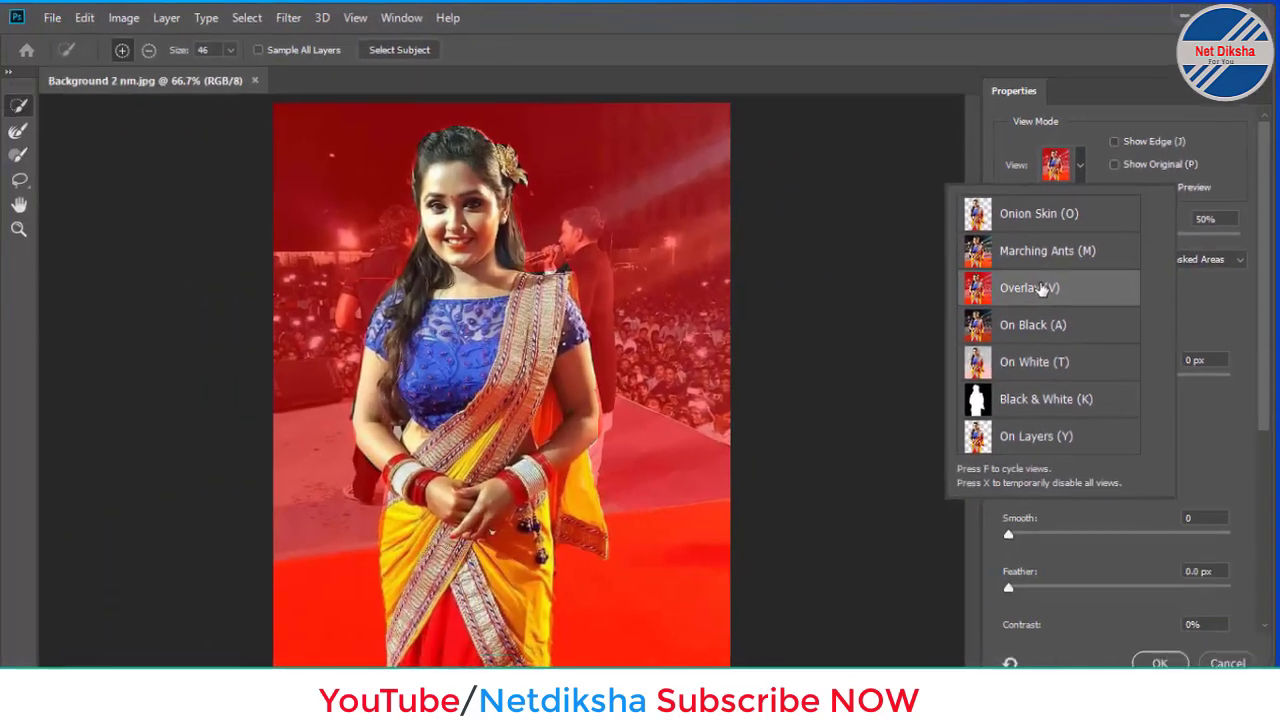
click(1042, 289)
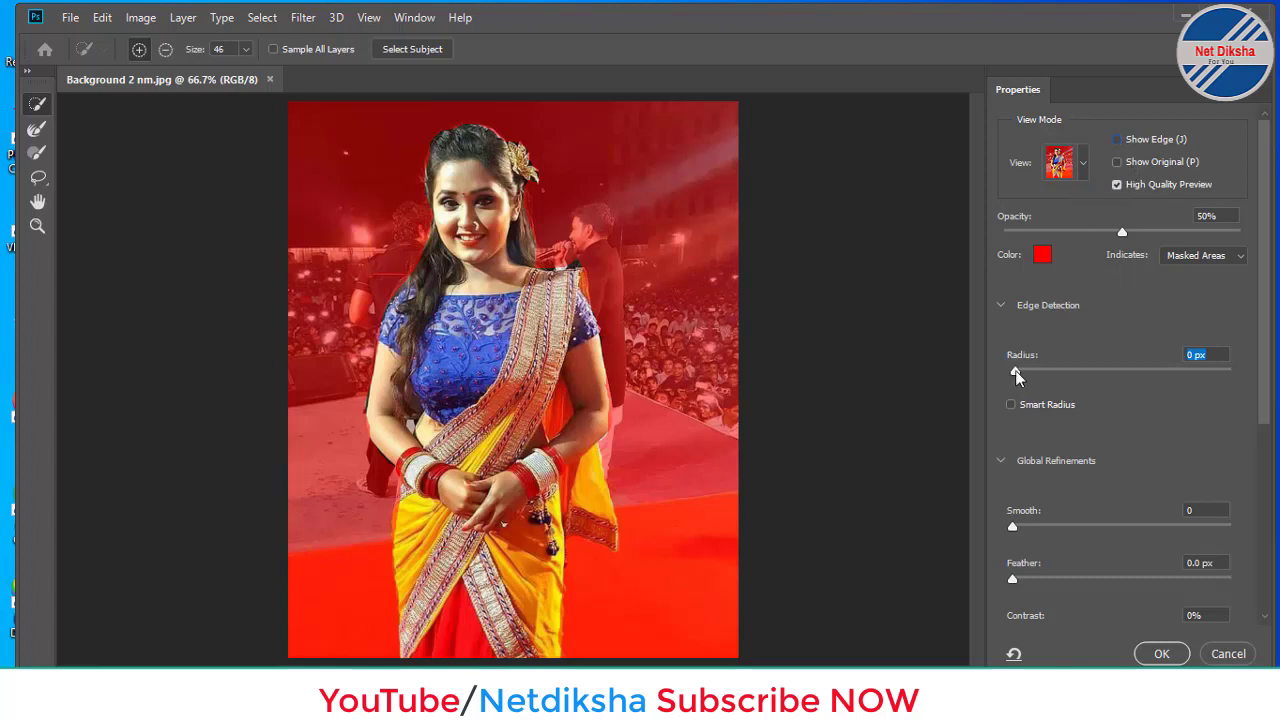
drag(1013, 371, 1038, 372)
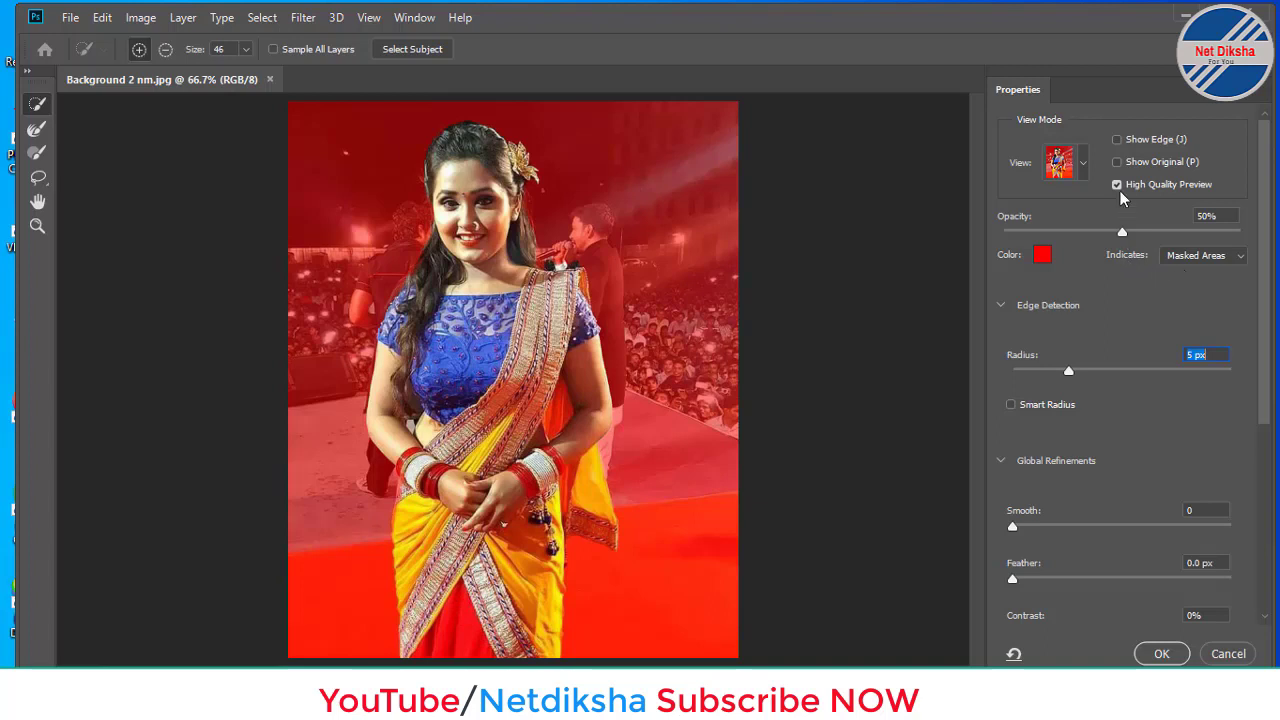
click(1118, 140)
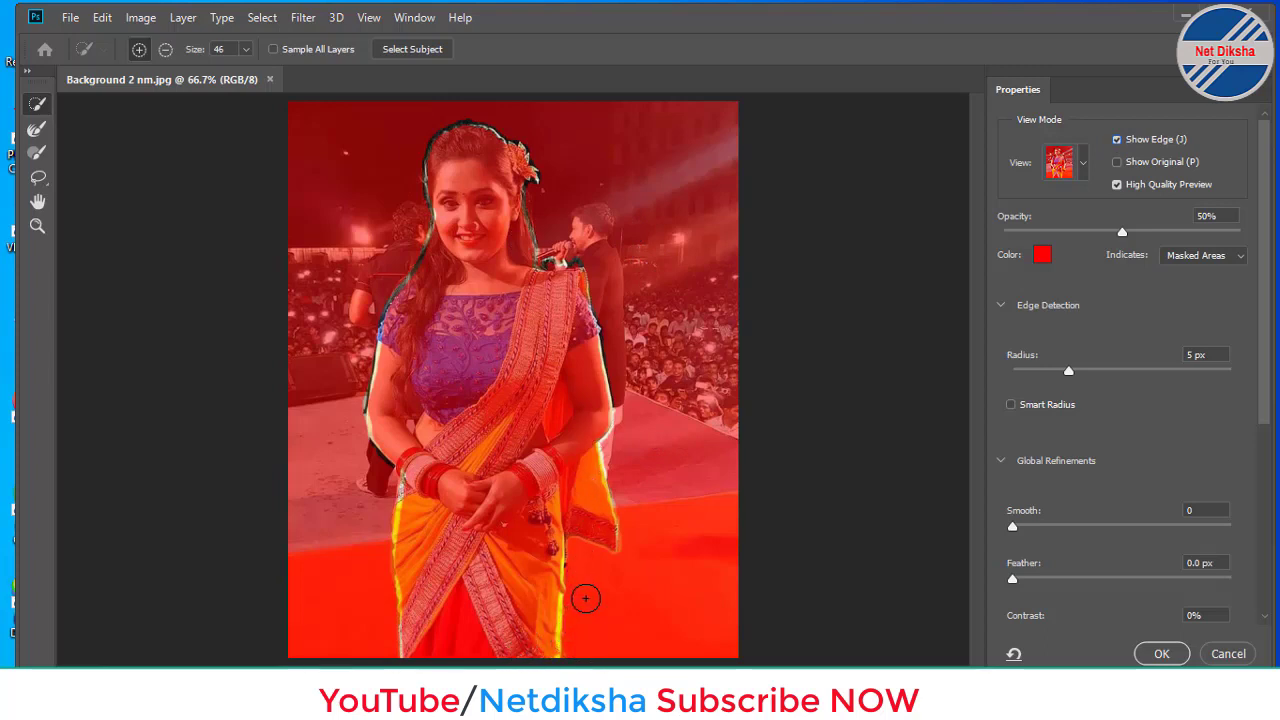
Enable Decontaminate Colors and output the cut-out to a new layer with layer mask.
scroll(1071, 453, down, 2)
scroll(1080, 480, down, 2)
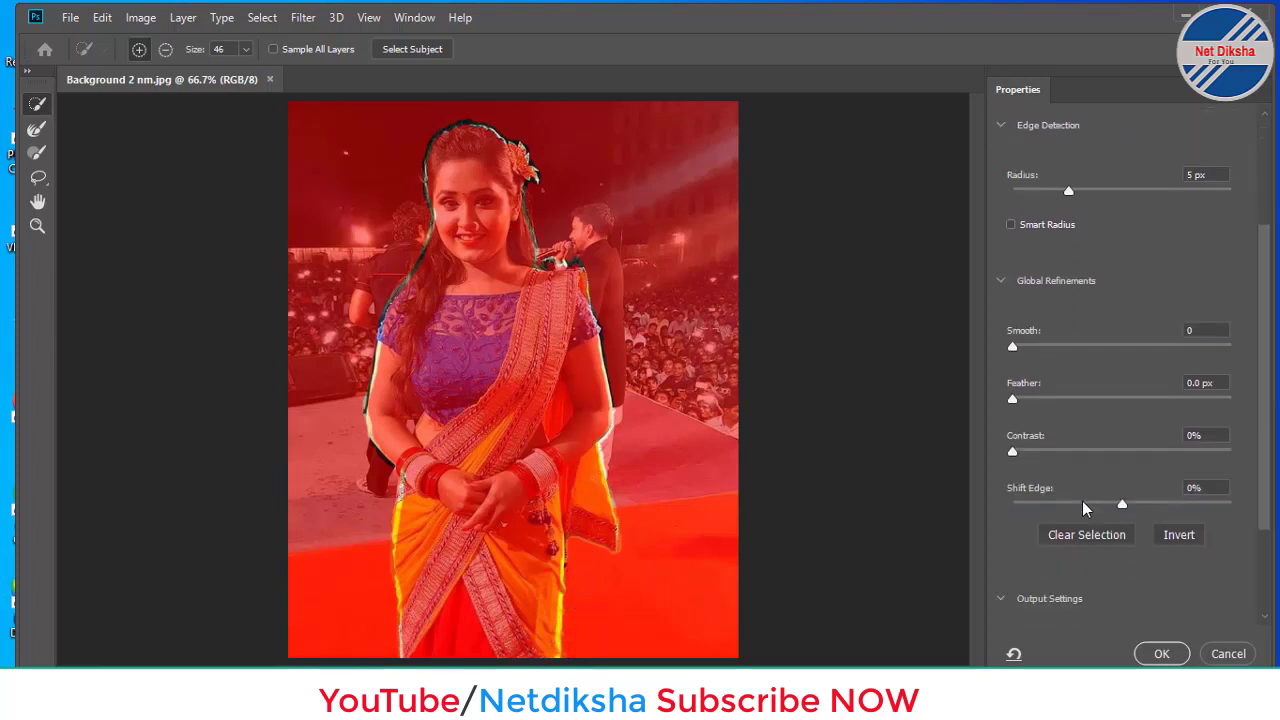
scroll(1085, 500, down, 2)
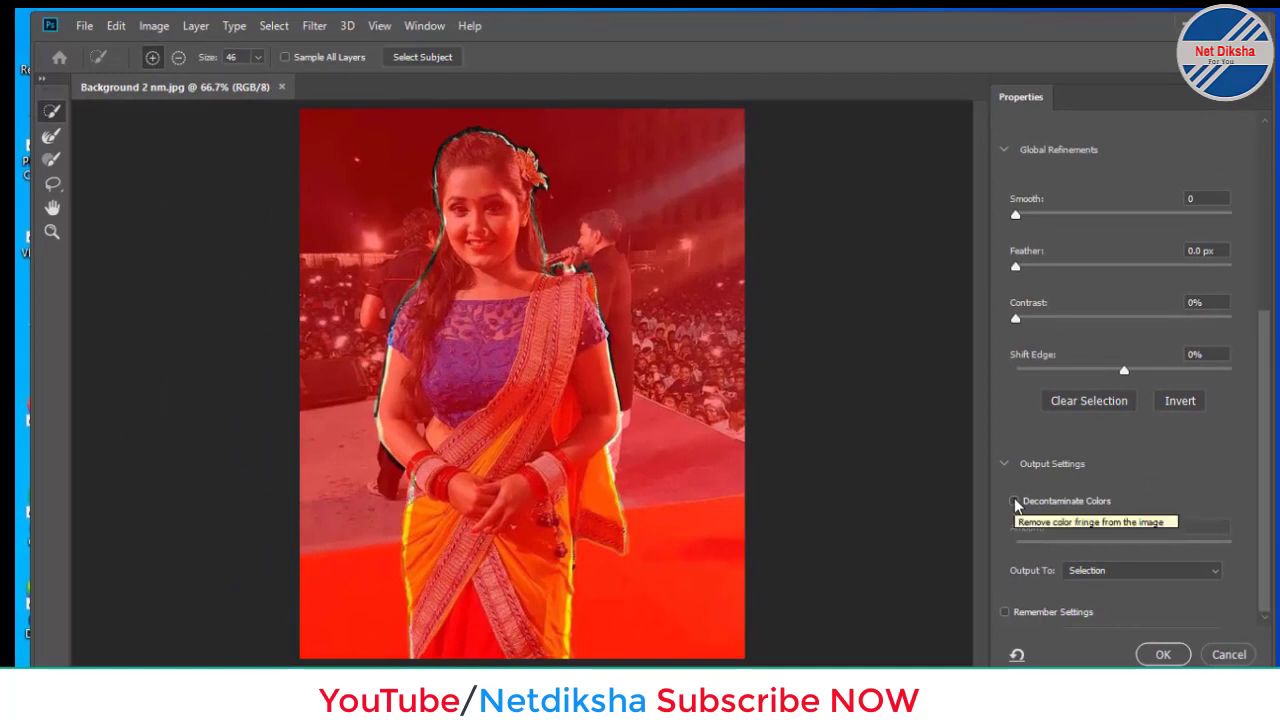
click(1015, 502)
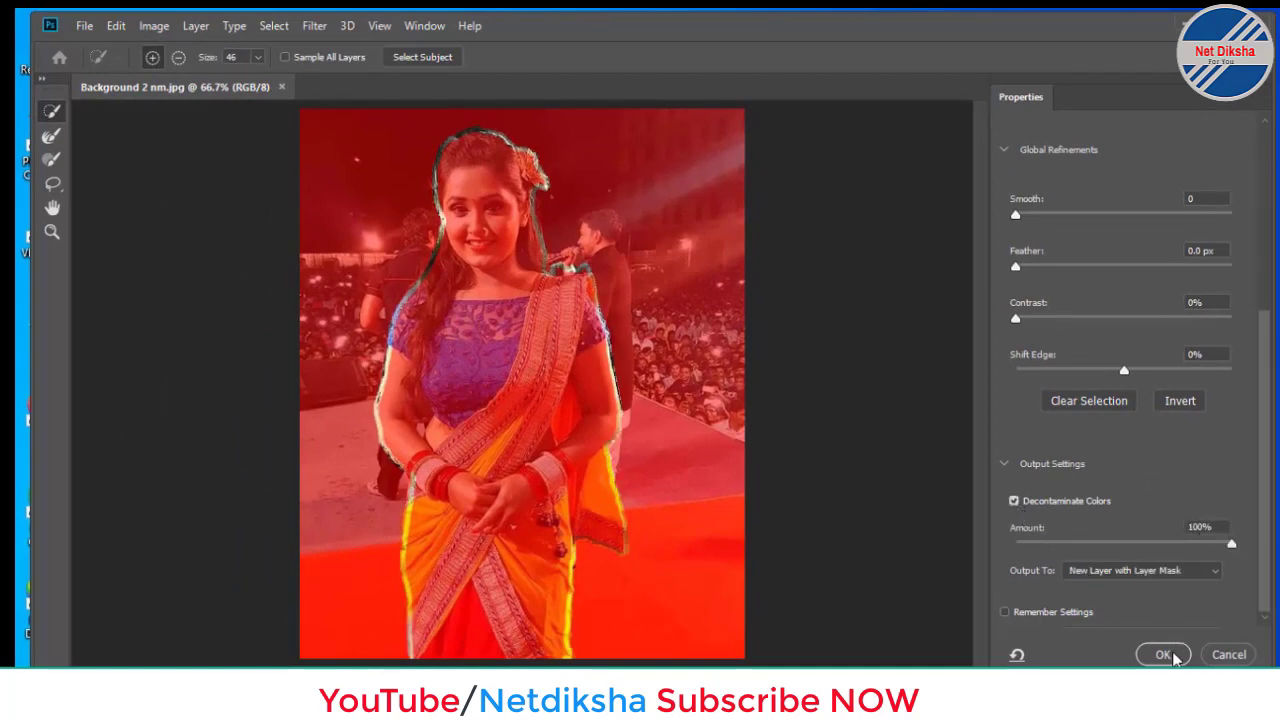
click(1165, 655)
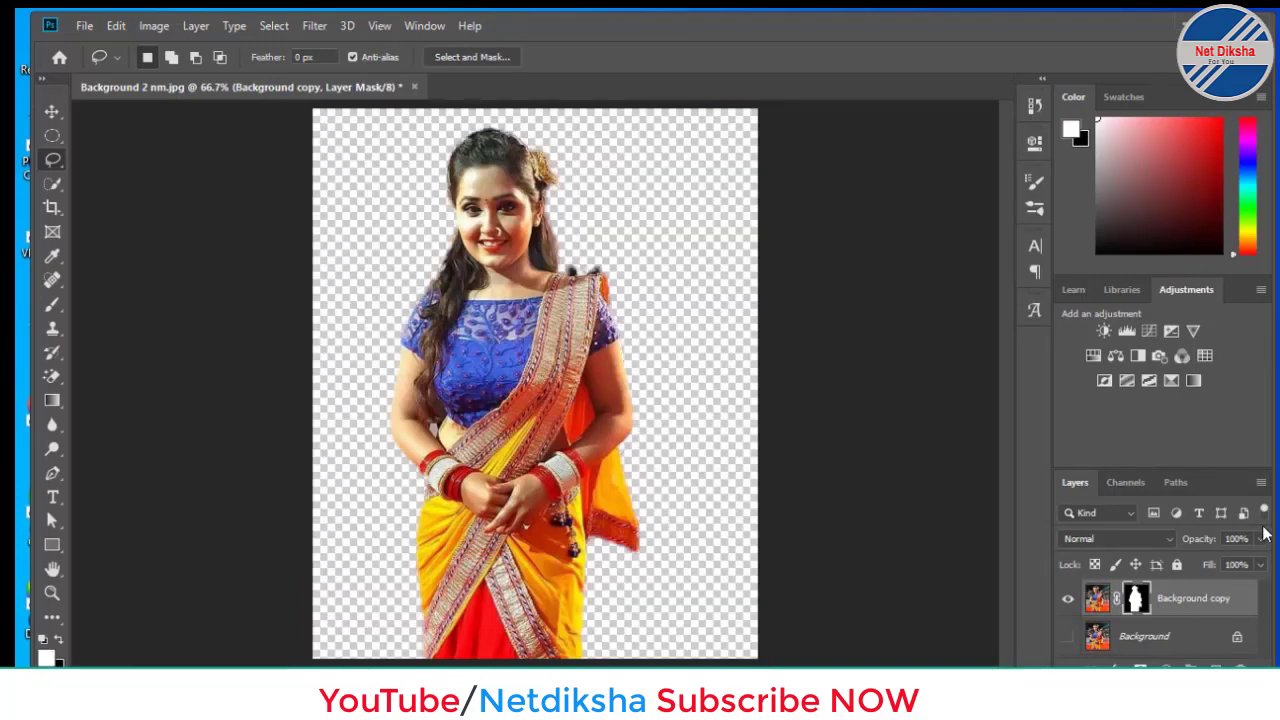
Convert the locked Background into an editable Layer 0.
double_click(1211, 640)
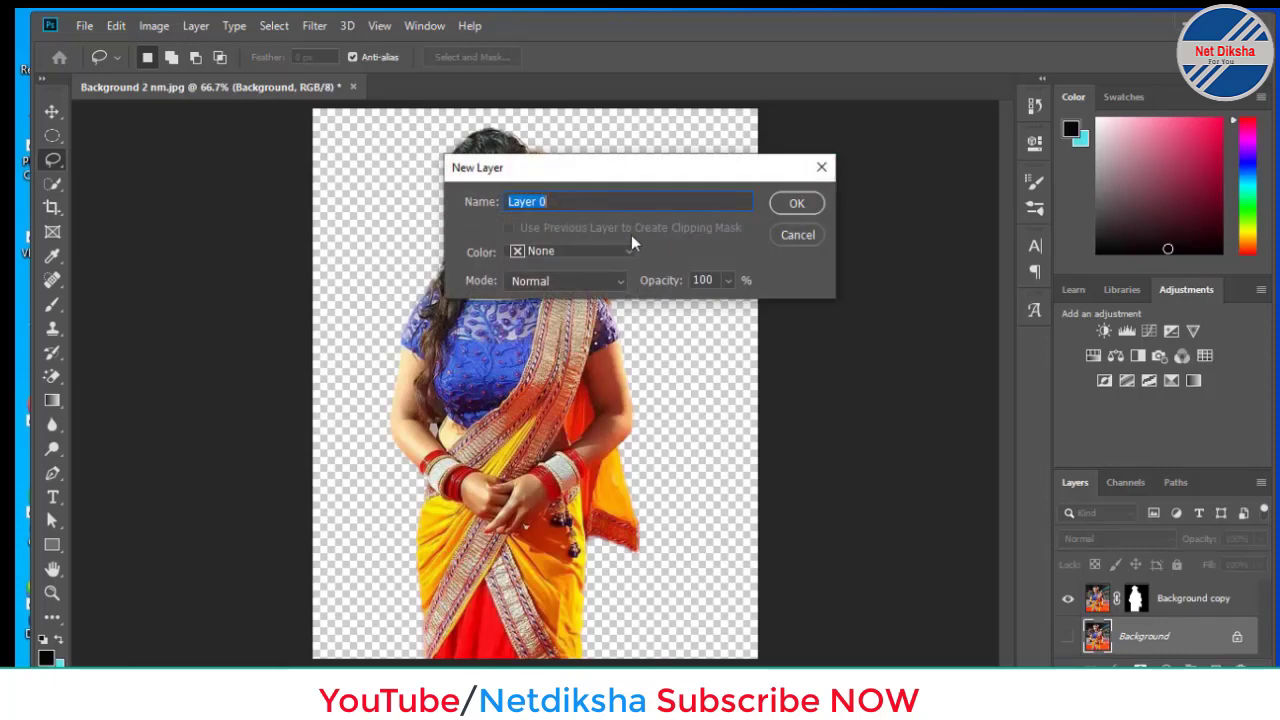
click(801, 204)
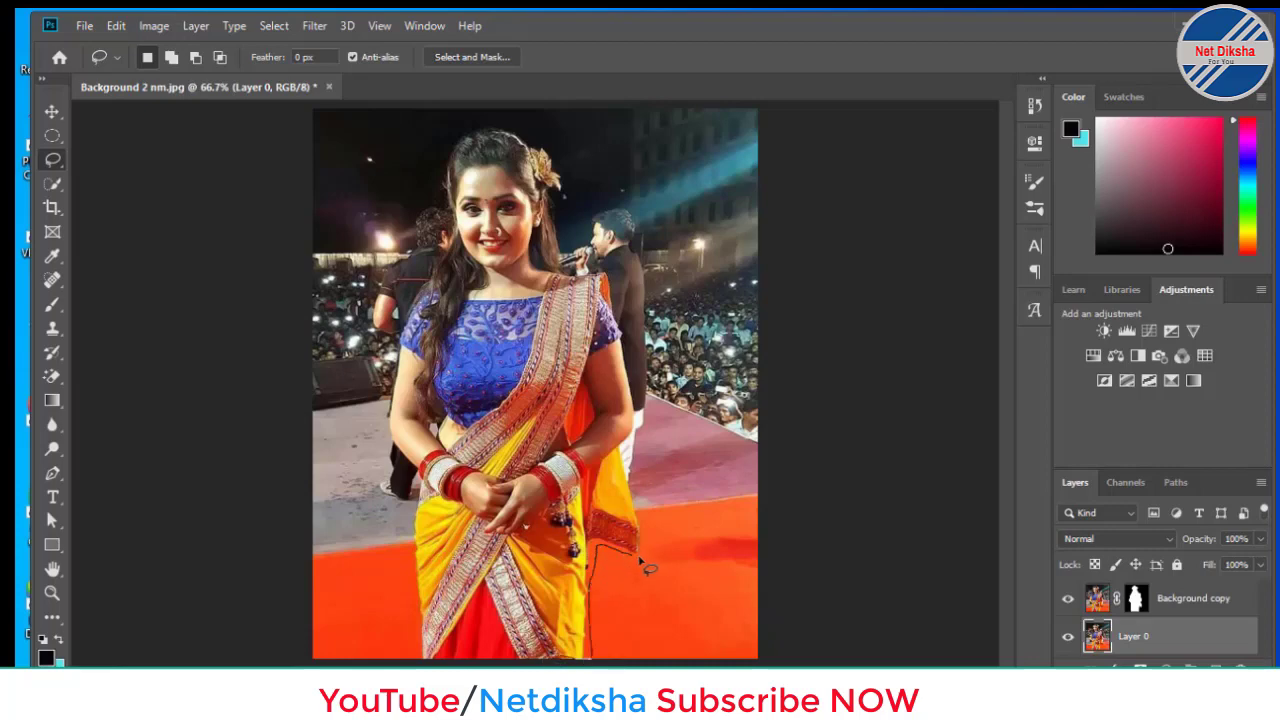
Lasso around the woman on Layer 0 and Content-Aware fill her area with background.
mouse_move(636, 466)
mouse_down()
mouse_move(644, 378)
mouse_move(568, 186)
mouse_move(526, 132)
mouse_move(488, 124)
mouse_move(436, 145)
mouse_move(443, 272)
mouse_move(410, 328)
mouse_up()
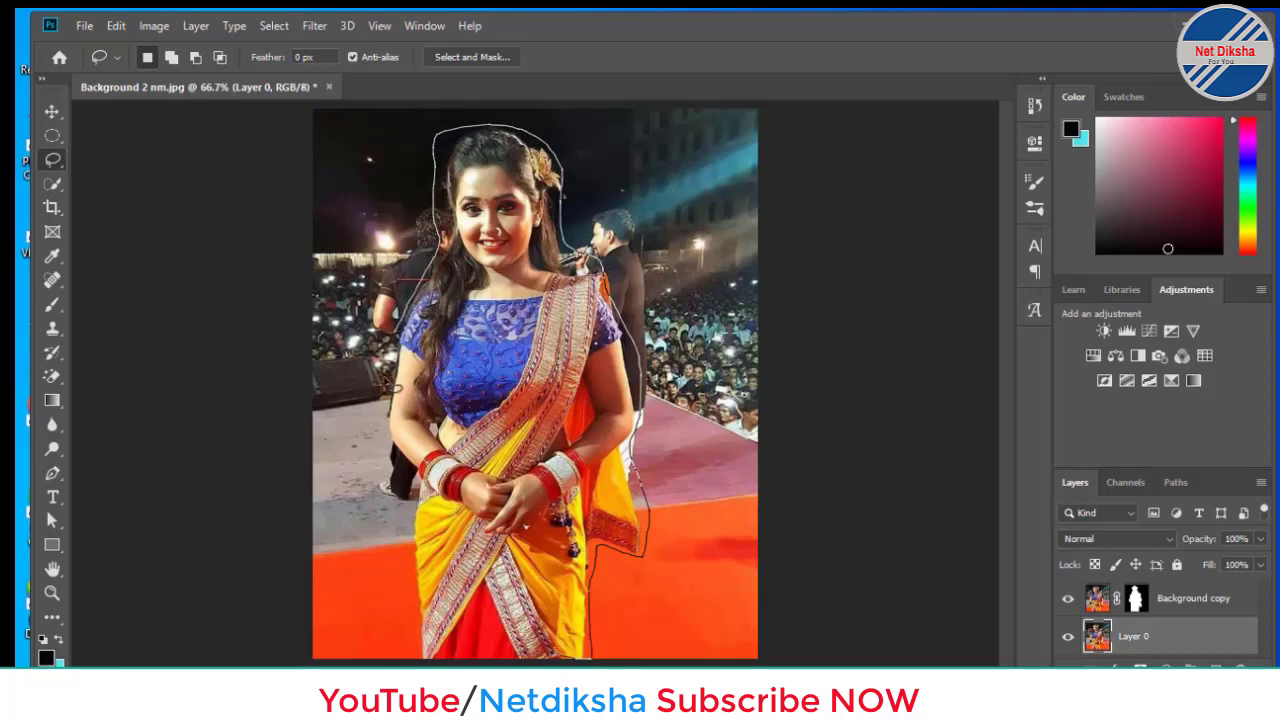
mouse_move(390, 385)
mouse_down()
mouse_move(420, 665)
mouse_move(592, 660)
mouse_up()
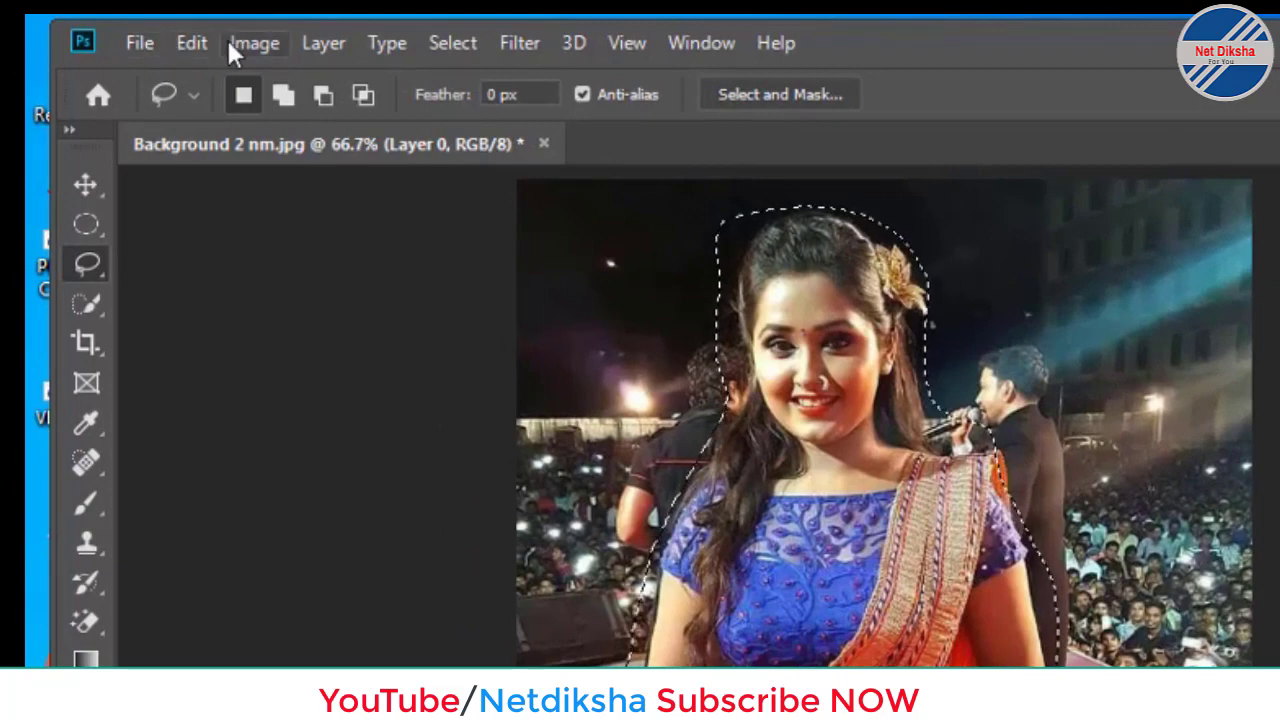
click(190, 45)
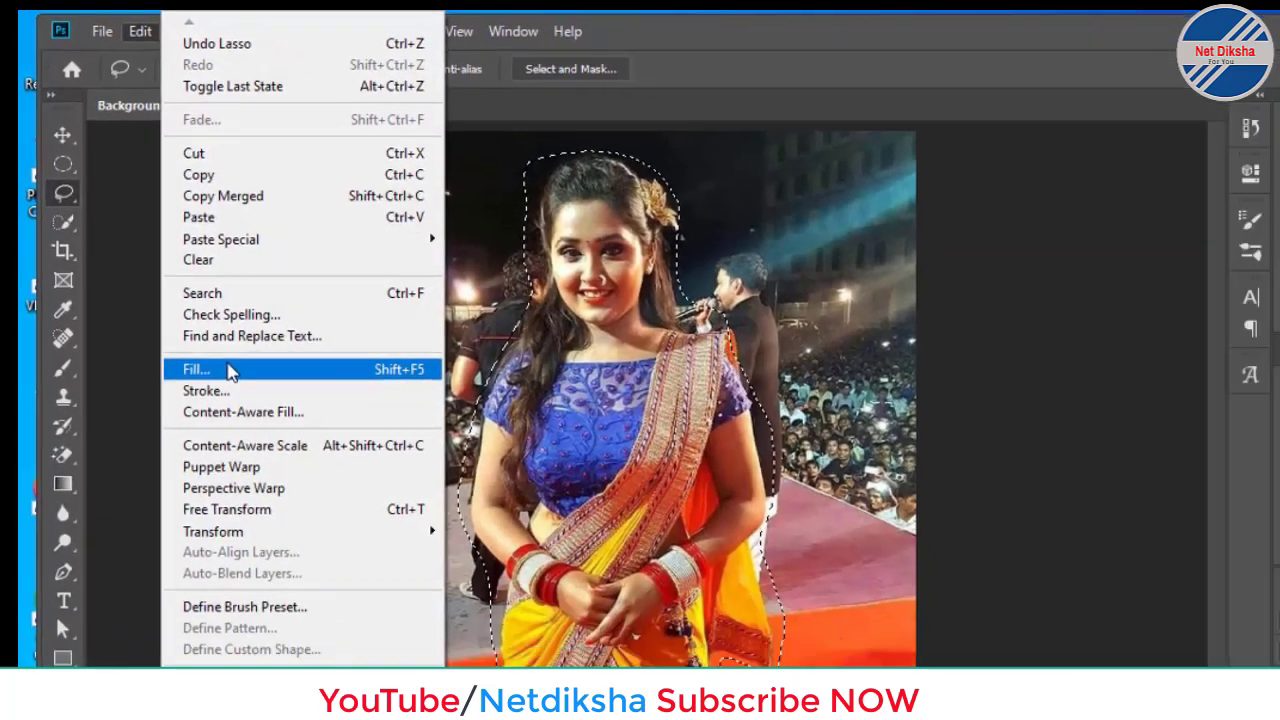
click(188, 305)
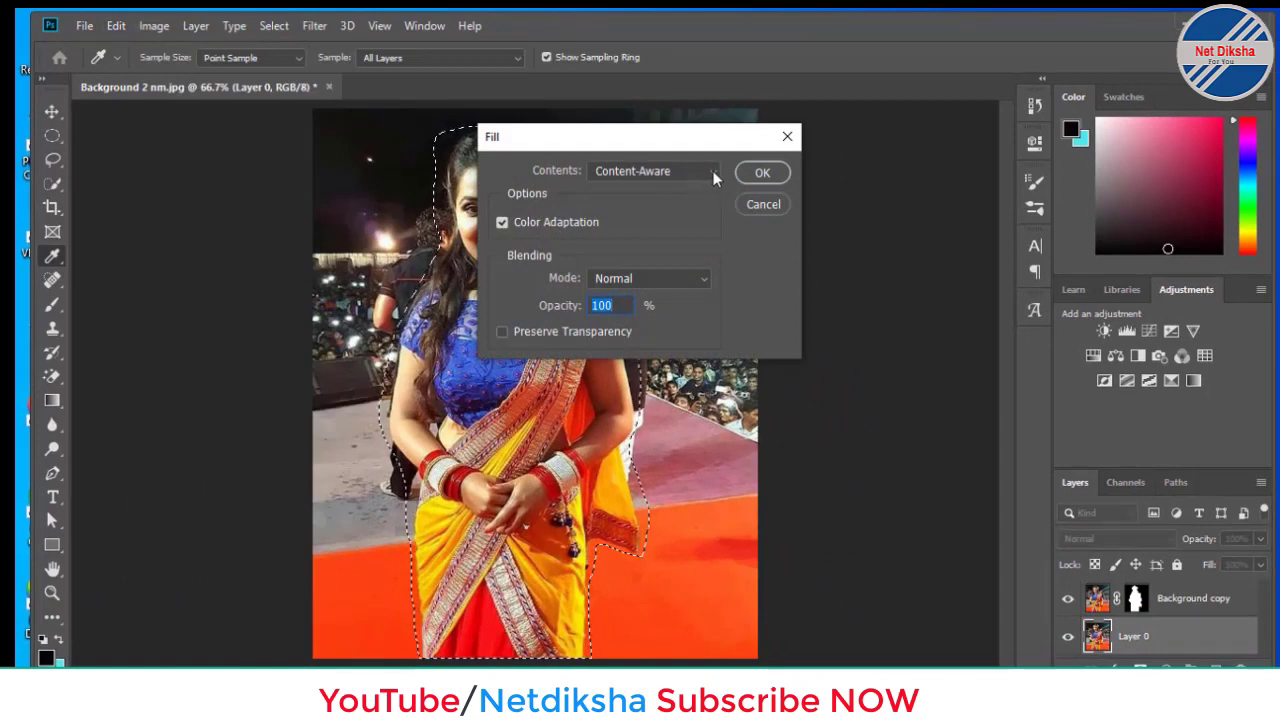
click(713, 171)
click(713, 171)
click(713, 171)
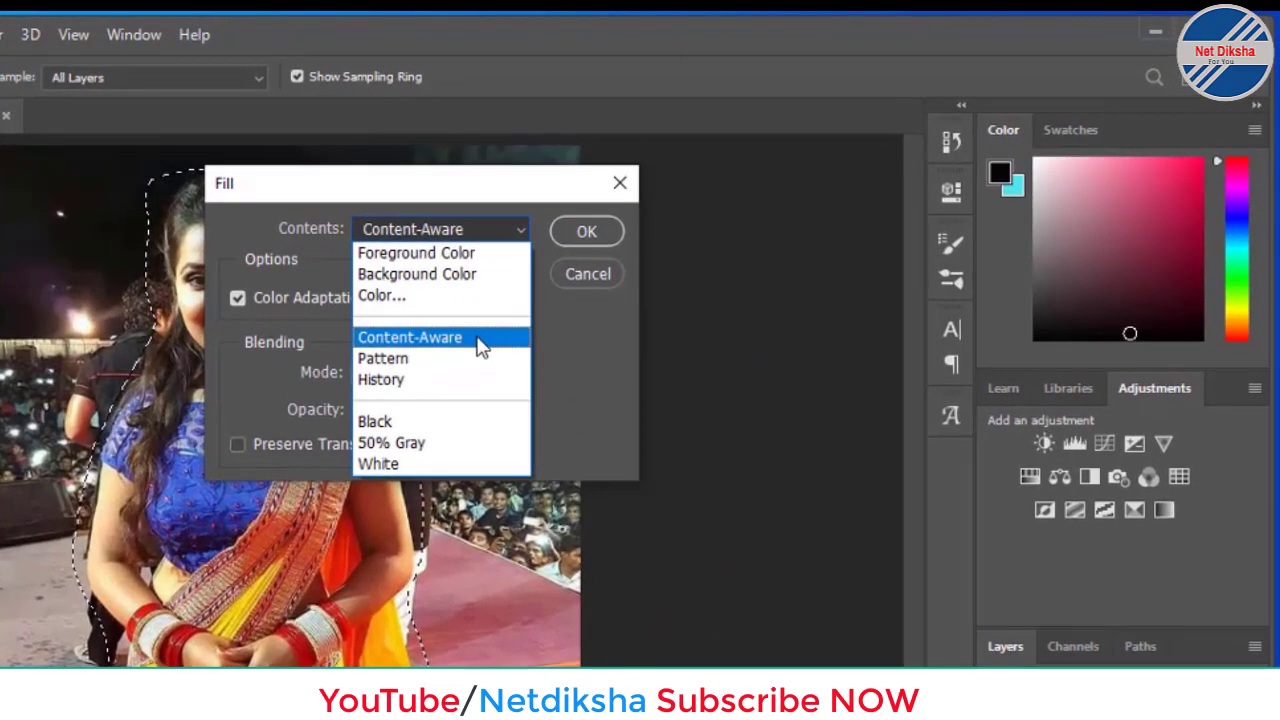
click(478, 340)
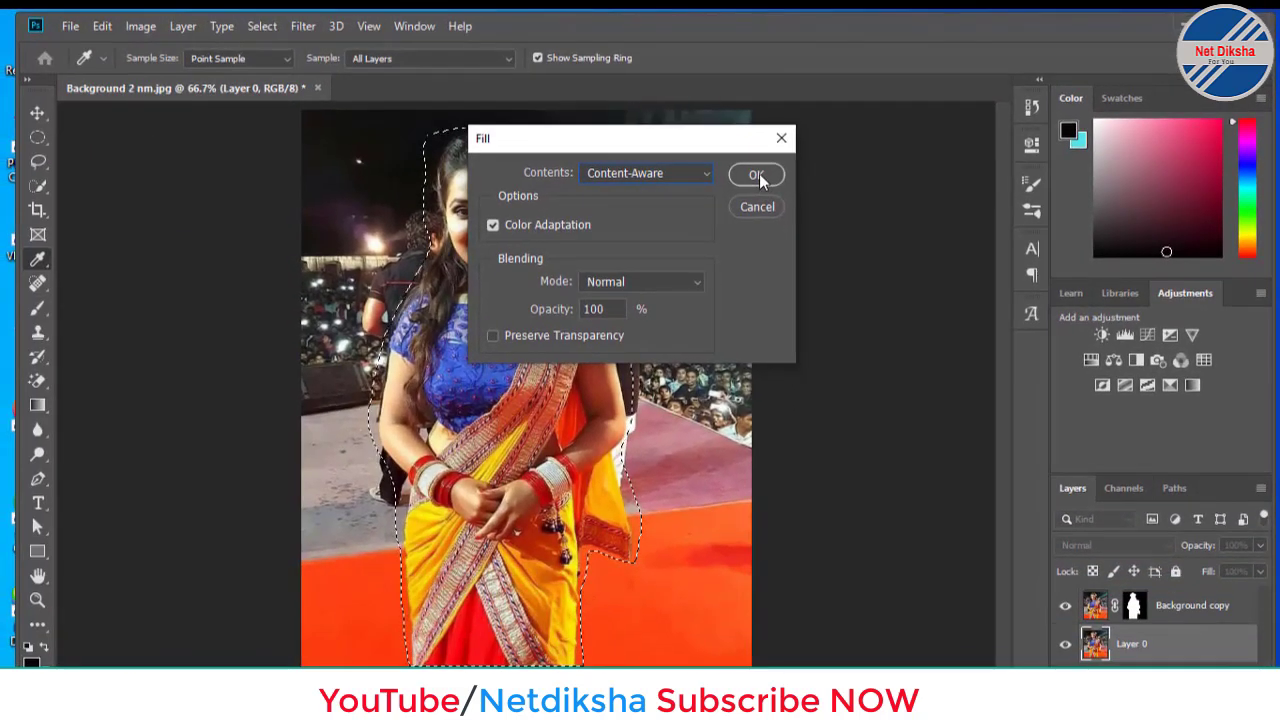
click(757, 176)
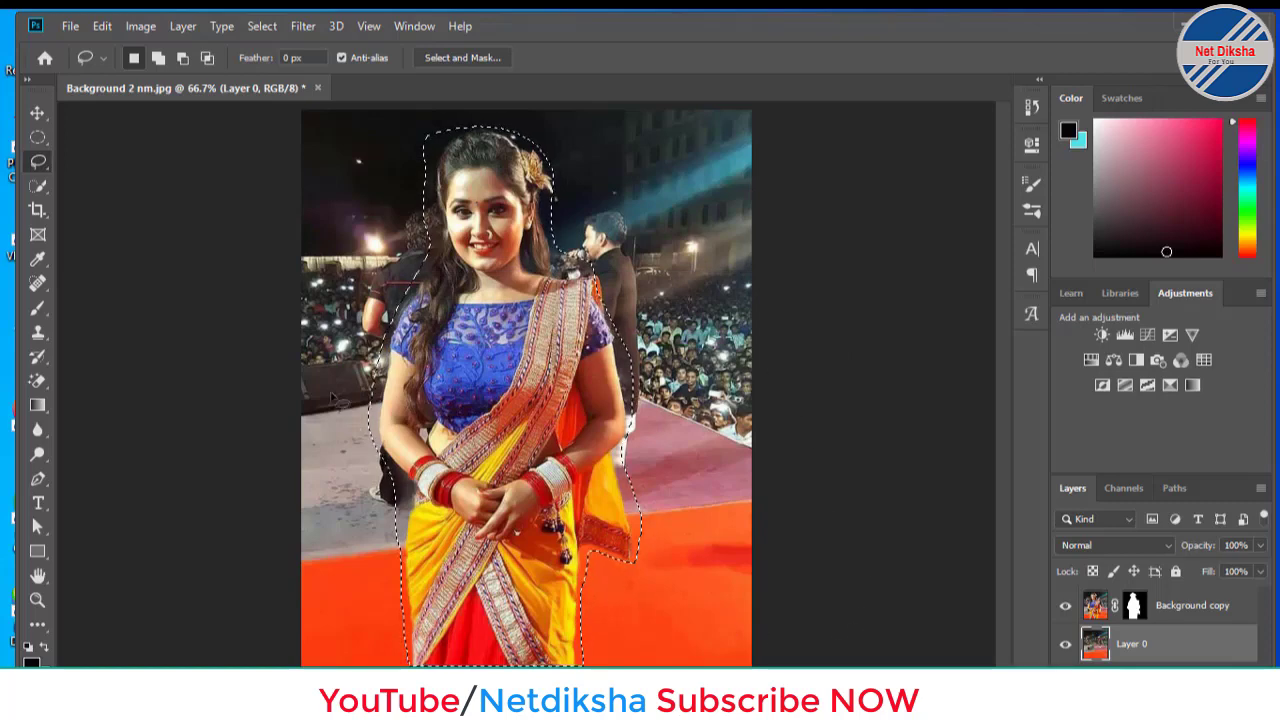
Deselect, then apply Lens Blur with Radius 22, Rotation 92, Brightness 22, Noise 2.
click(262, 26)
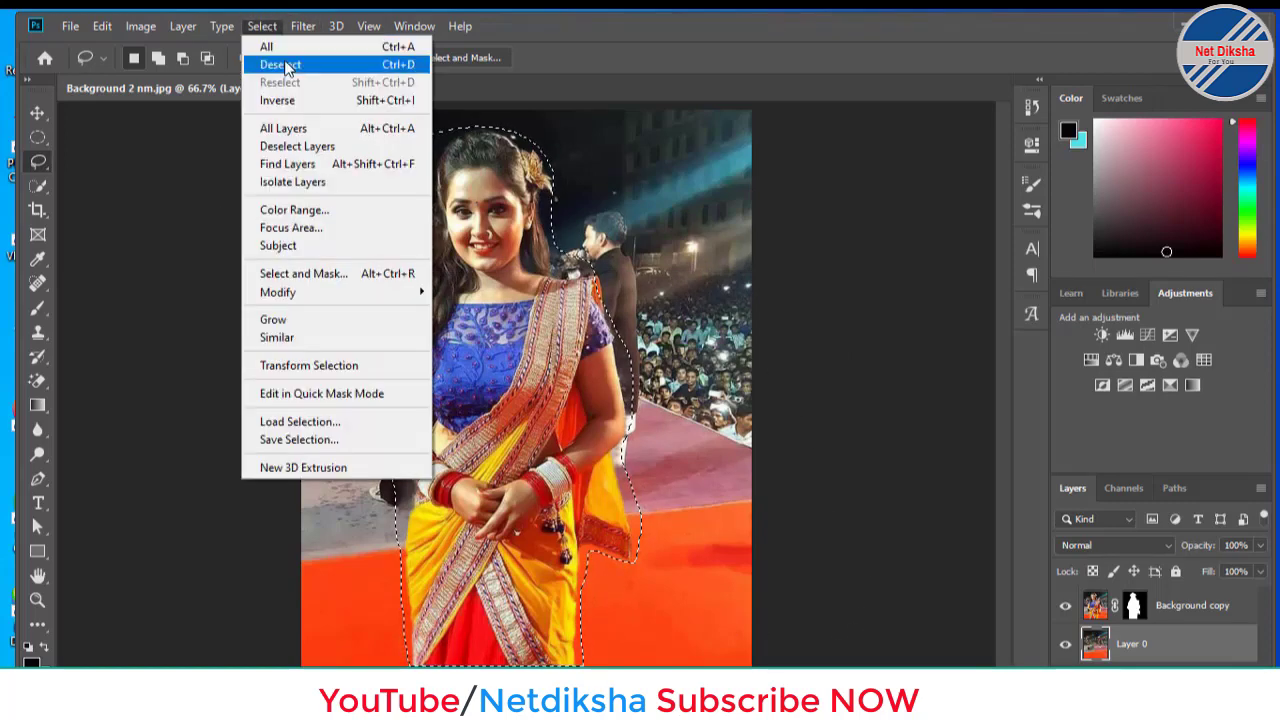
click(288, 66)
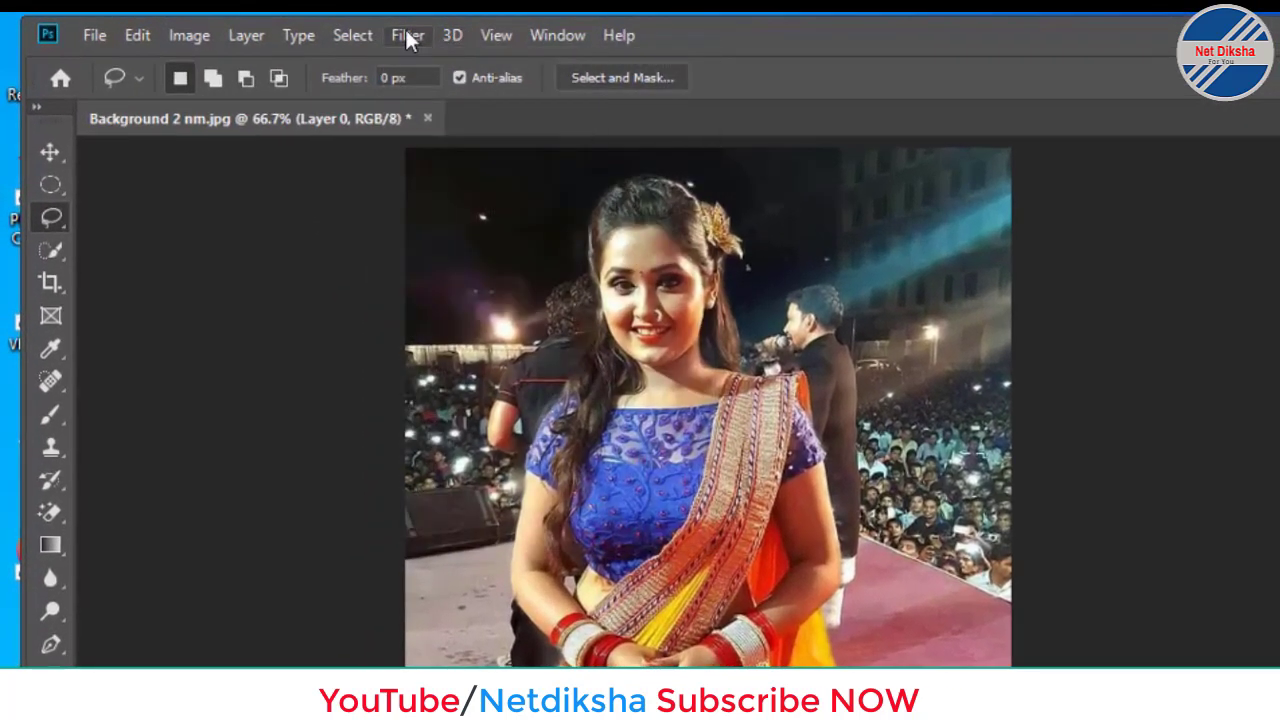
click(408, 35)
mouse_move(315, 240)
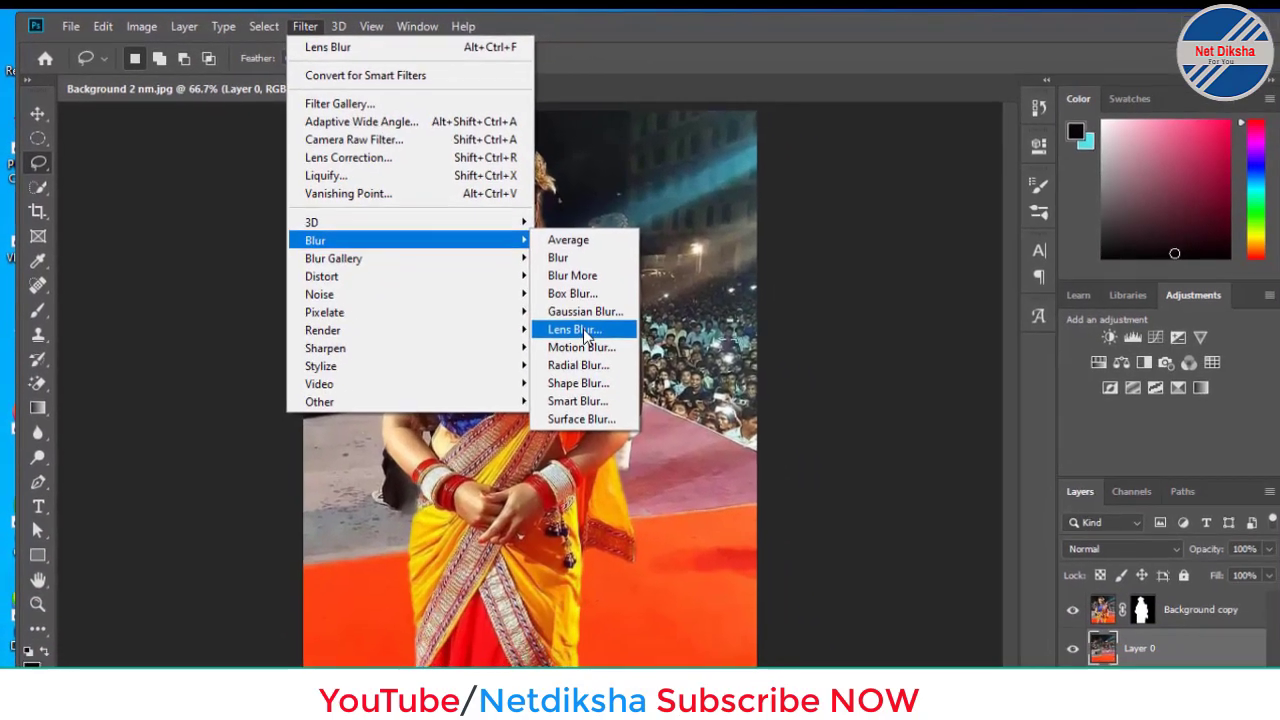
click(767, 440)
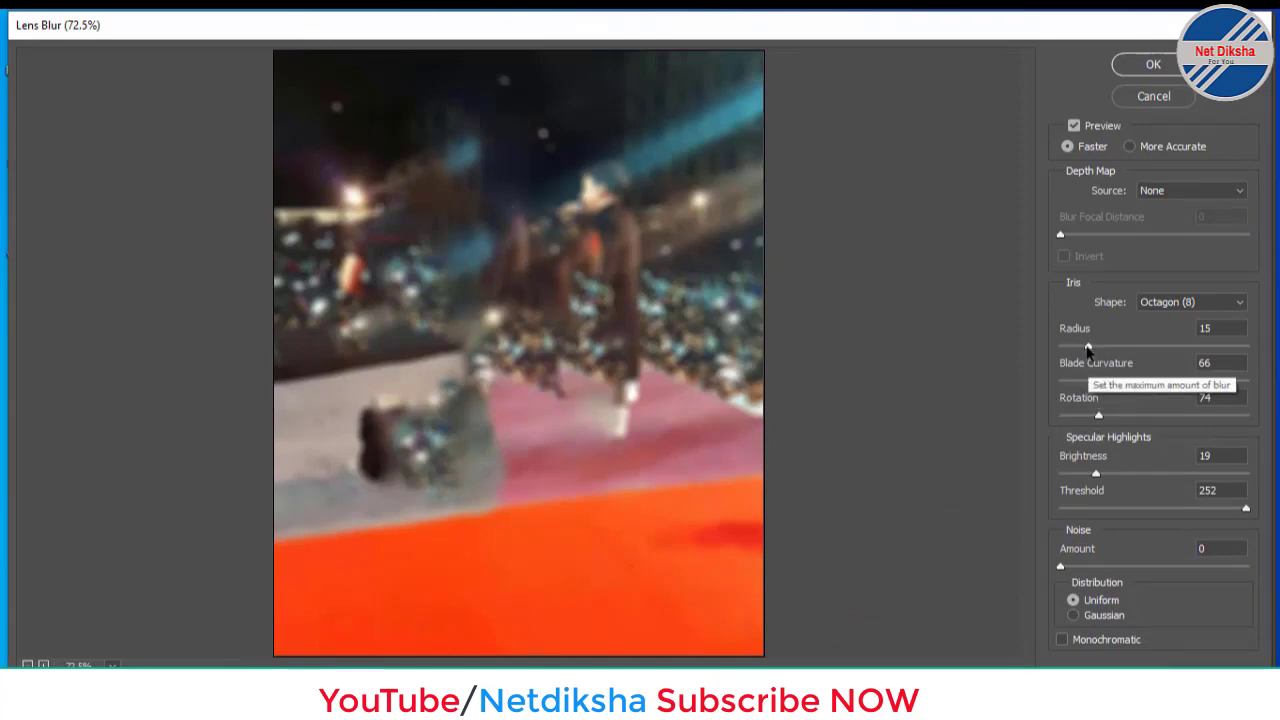
mouse_move(1088, 347)
mouse_down()
mouse_move(1192, 378)
mouse_move(1100, 380)
mouse_up()
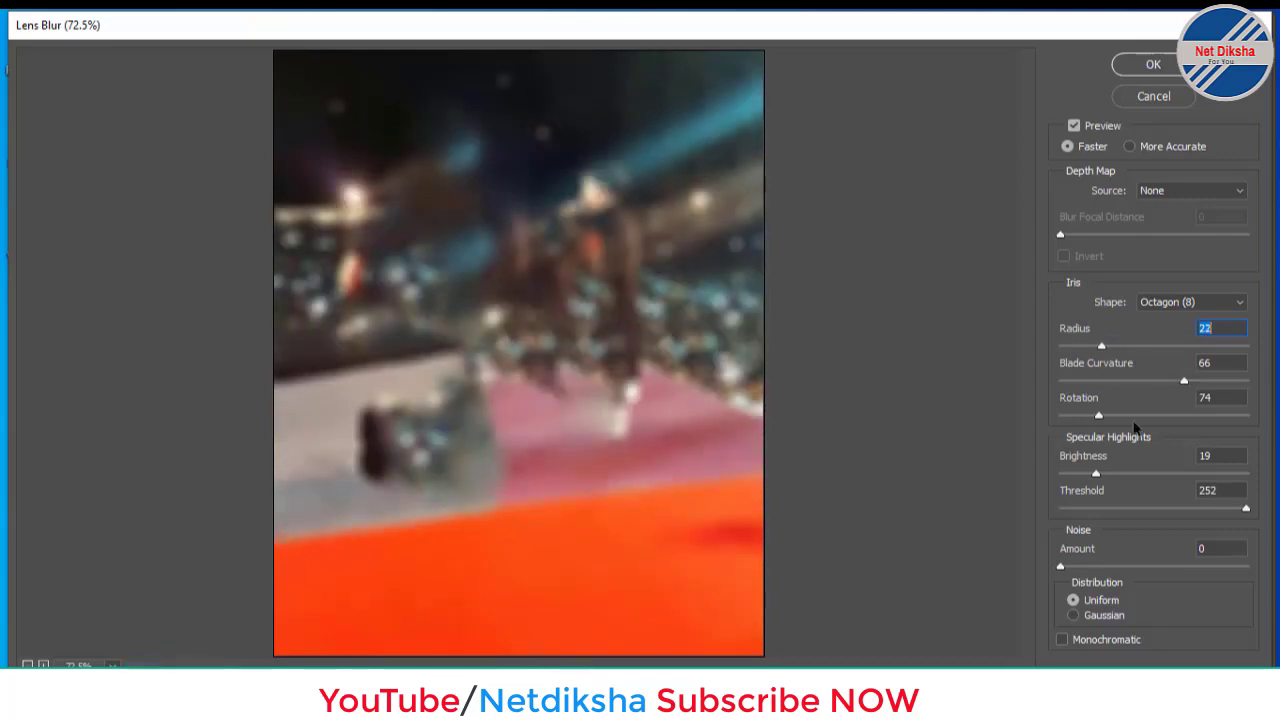
drag(1104, 425, 1109, 425)
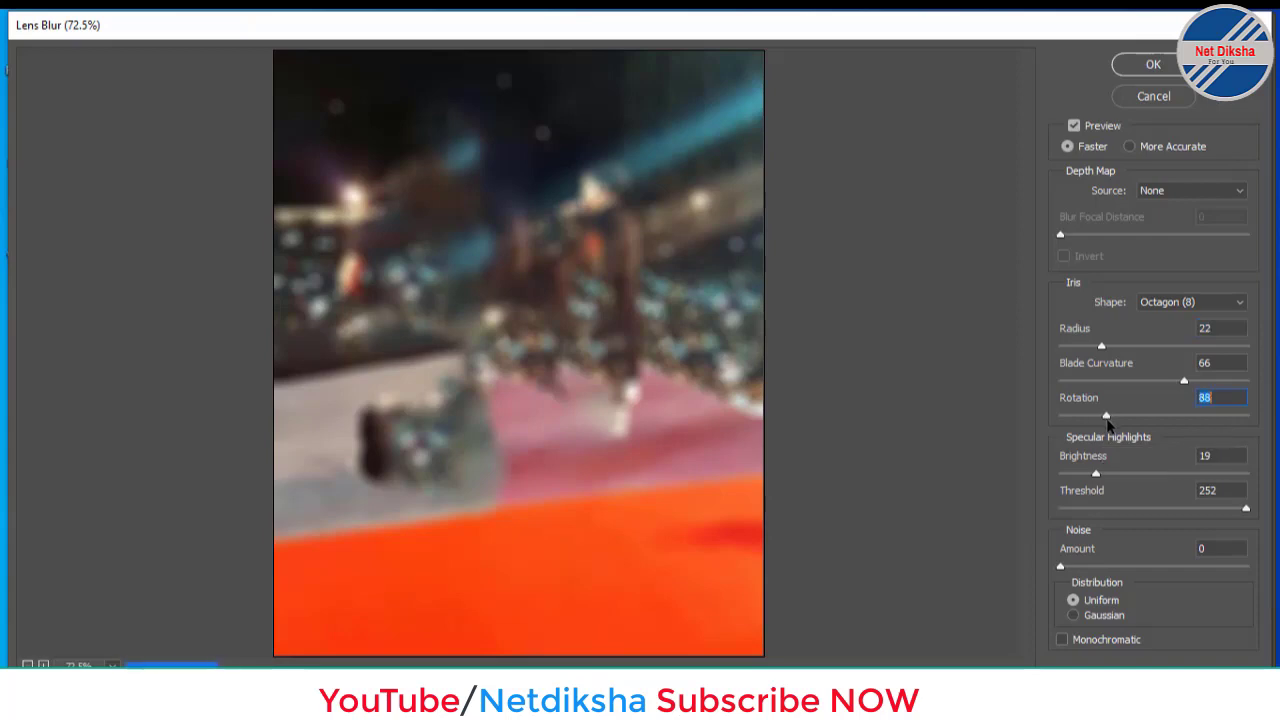
drag(1096, 473, 1101, 473)
drag(1061, 566, 1085, 568)
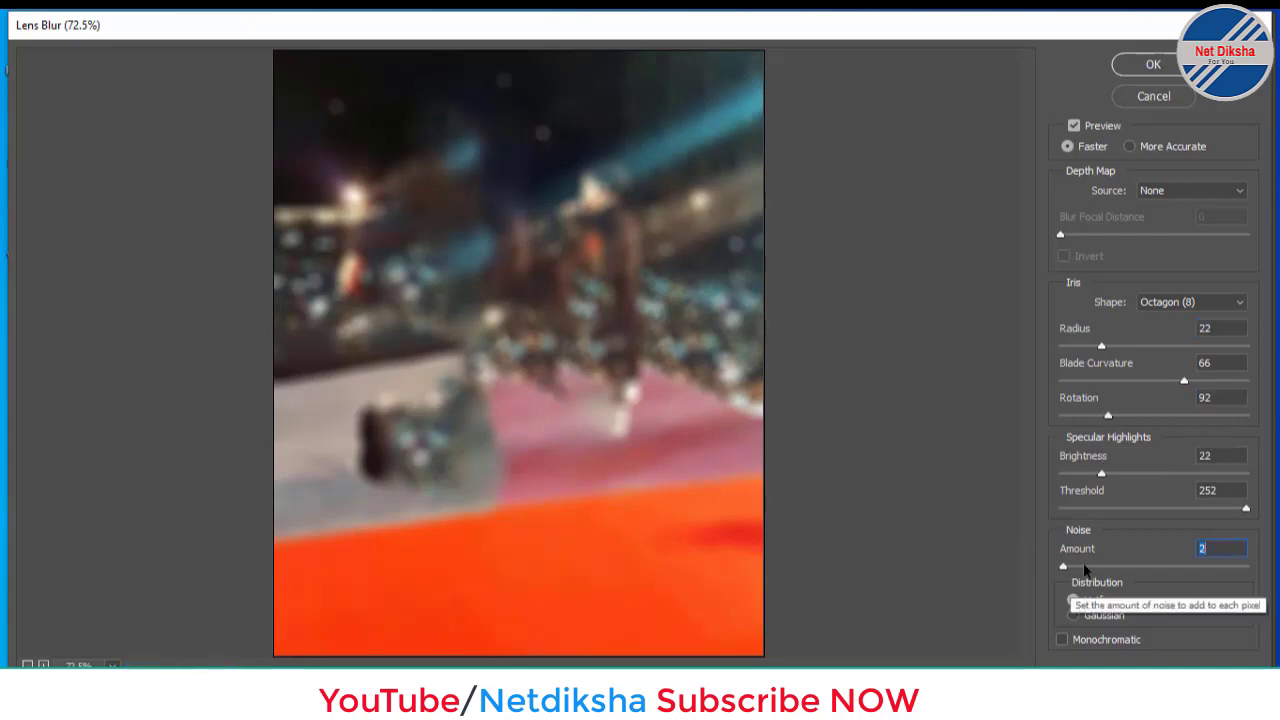
click(1160, 60)
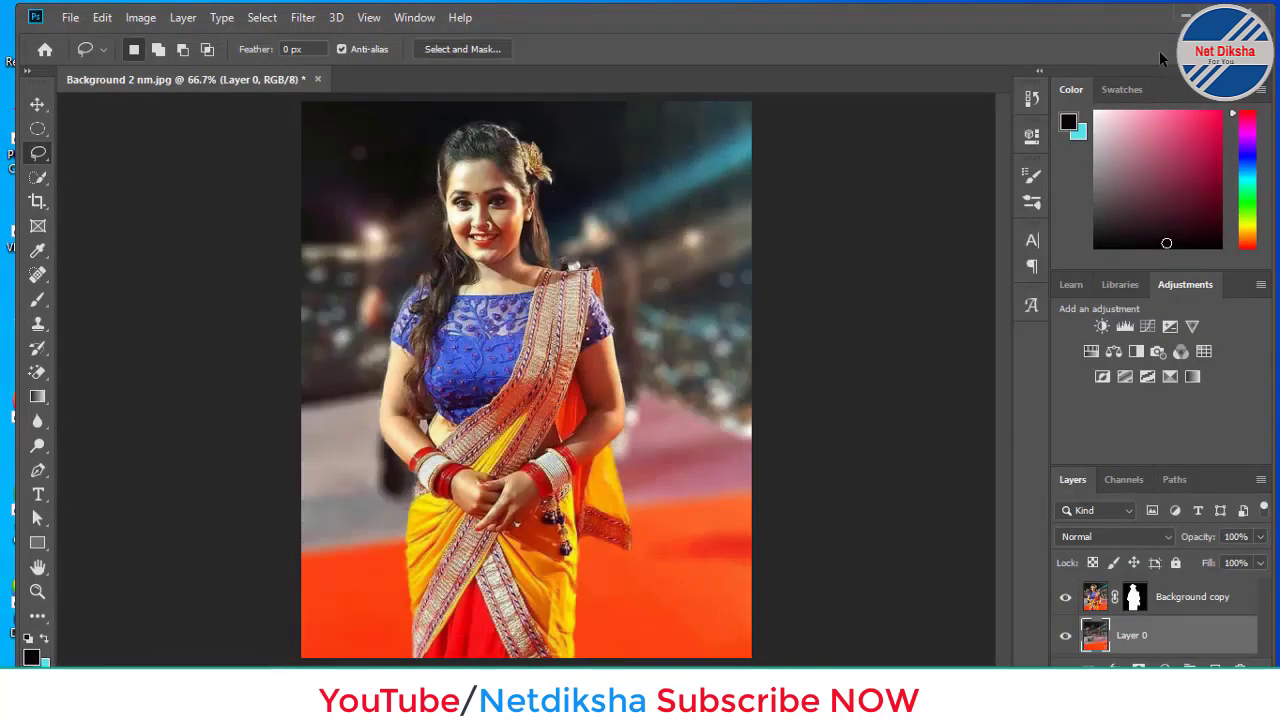